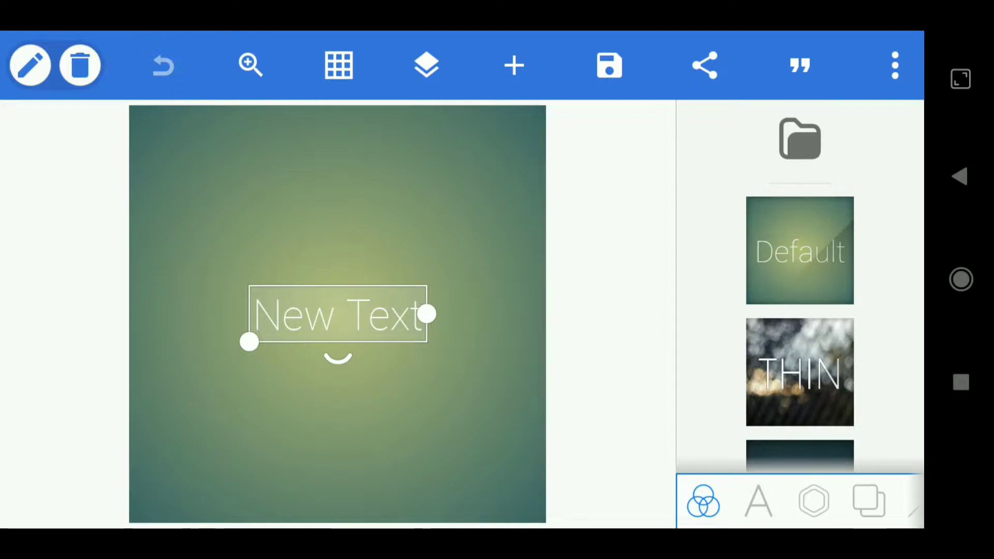
- Resize the canvas to the 1280×720 16:9 Youtube thumbnail preset
left_click(895, 65)
left_click(701, 314)
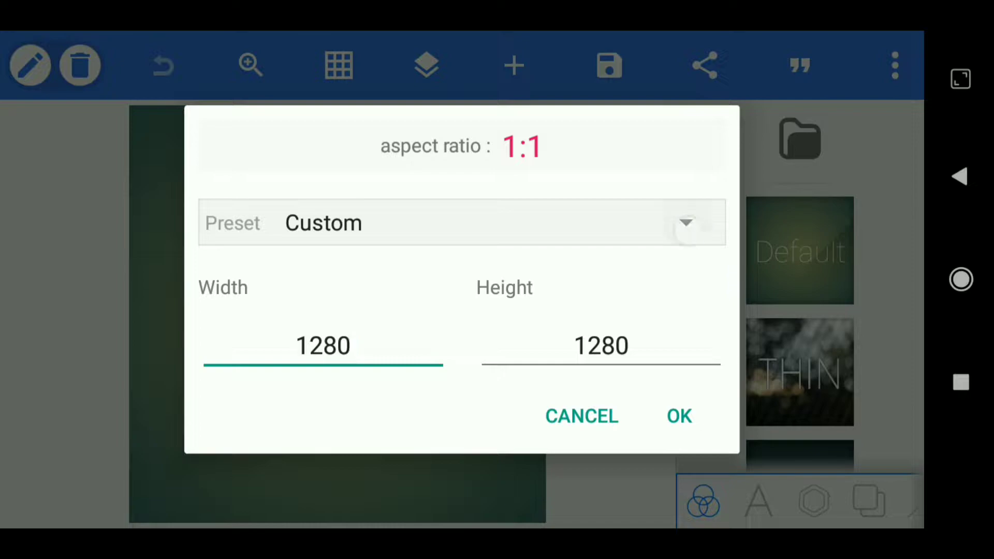
left_click(686, 224)
left_click_drag(571, 373, 599, 292)
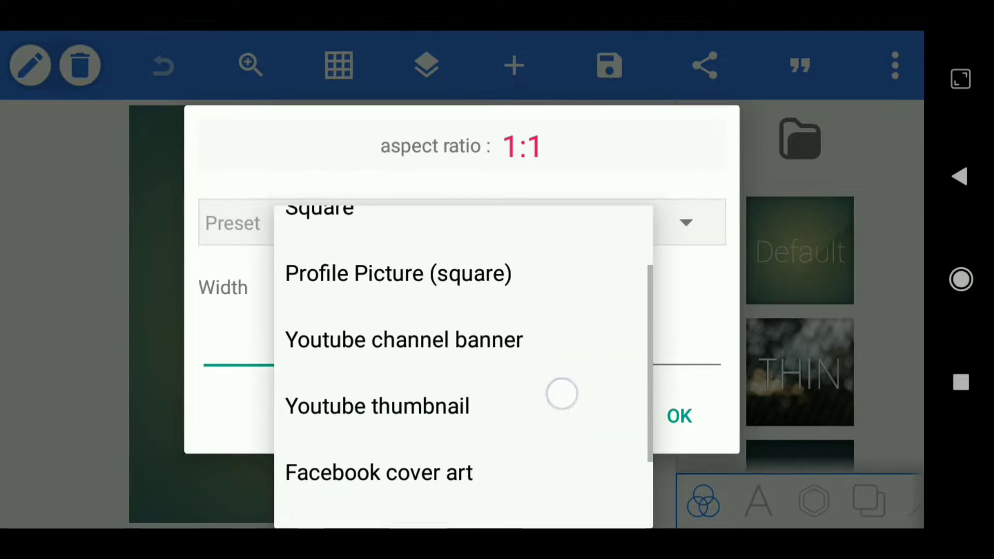
left_click(561, 394)
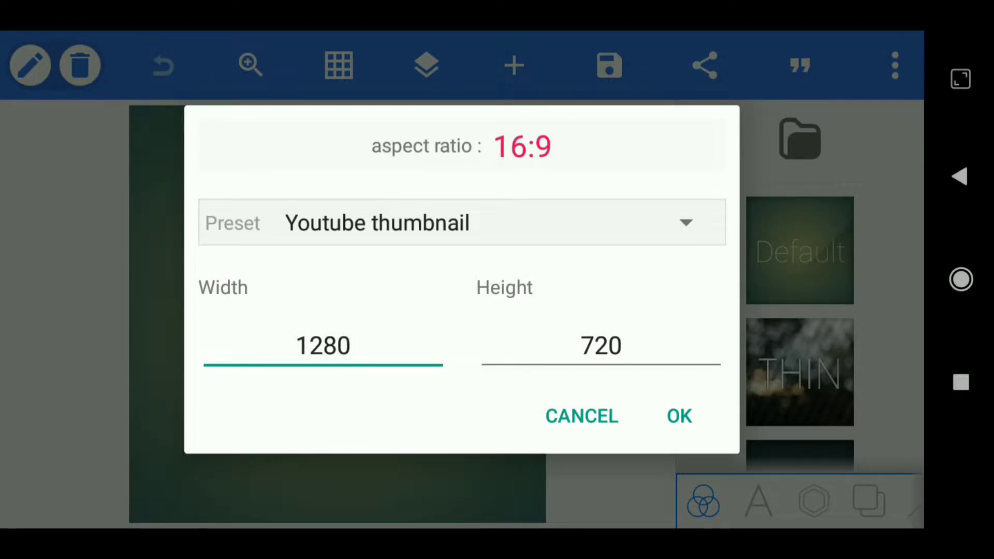
left_click(673, 417)
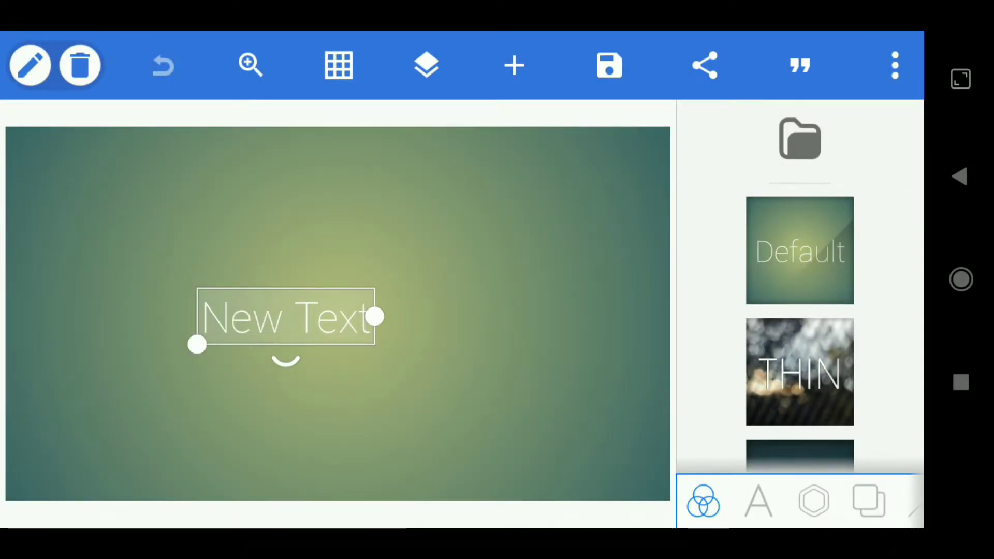
- Fill the canvas background with solid bright green (#00FC2C)
left_click(868, 501)
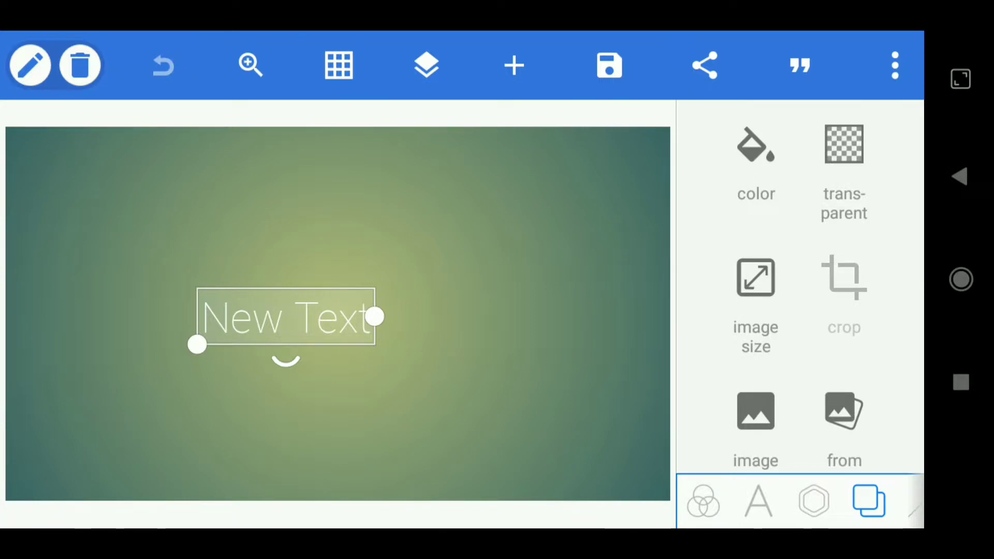
left_click(756, 155)
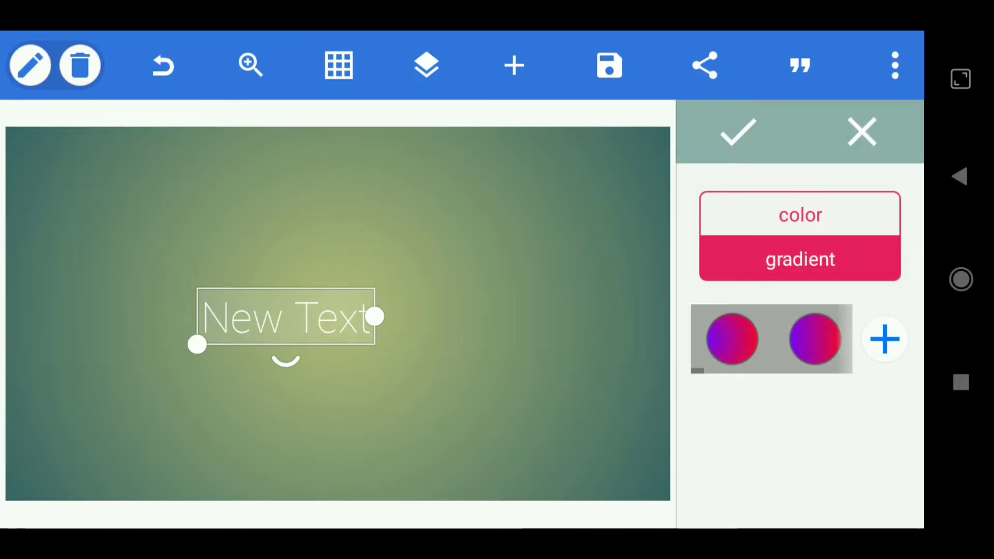
left_click(822, 217)
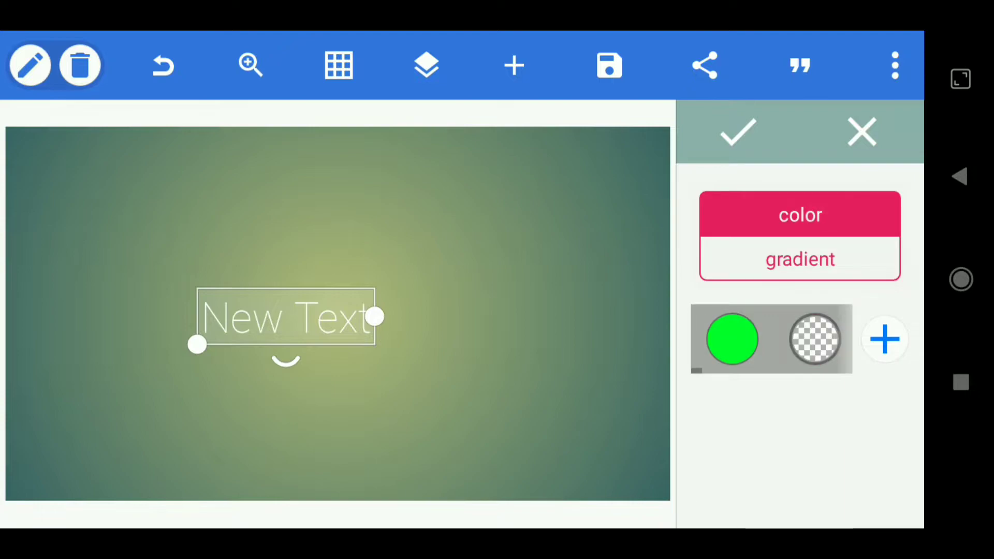
left_click(733, 339)
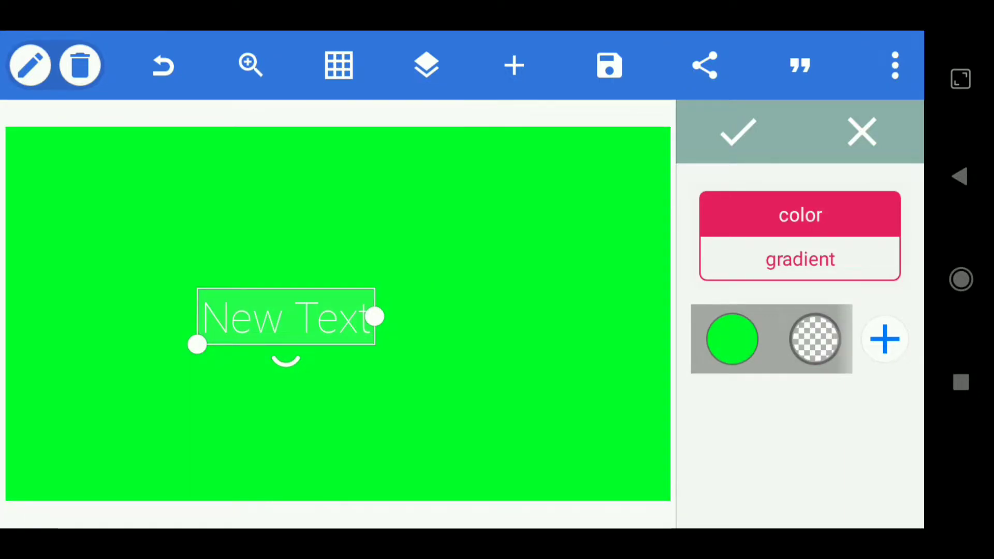
left_click(885, 339)
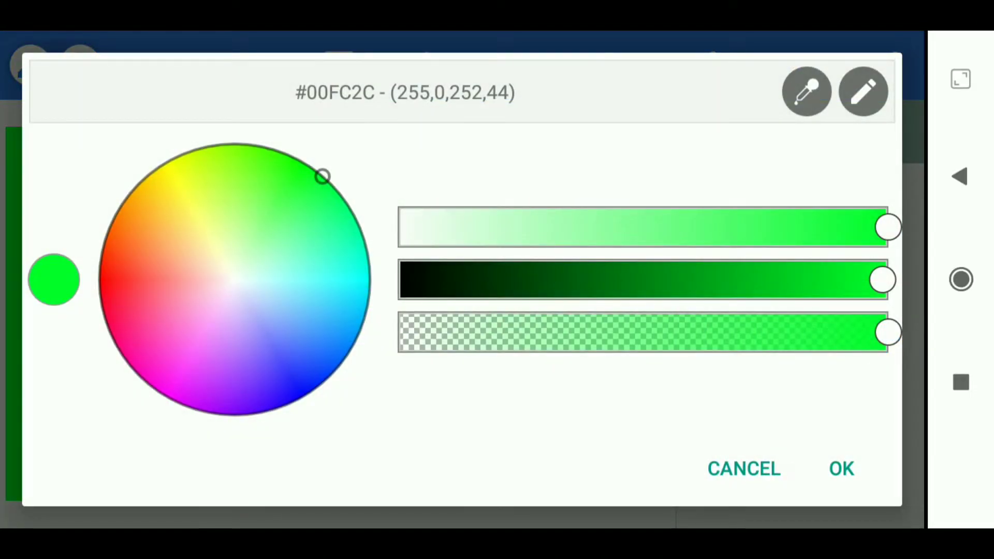
left_click(863, 92)
left_click(844, 475)
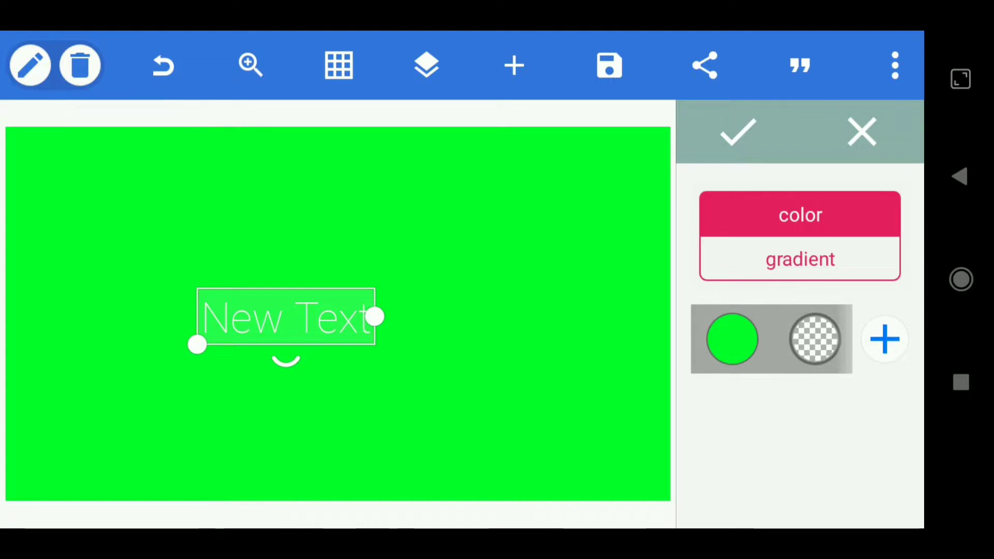
left_click(737, 132)
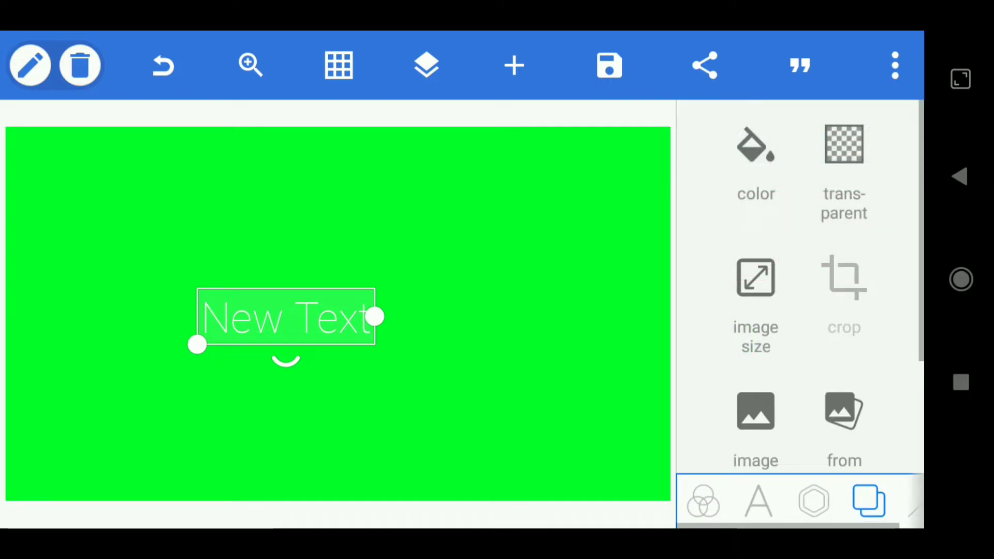
- Replace the 'New Text' wording with 'YOU TEXT' in capital letters
left_click(758, 501)
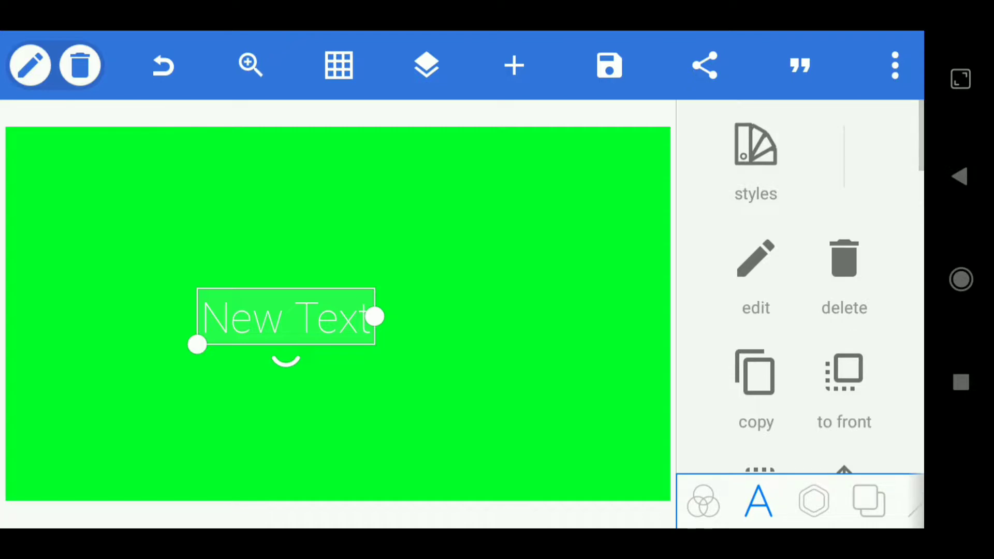
left_click(756, 259)
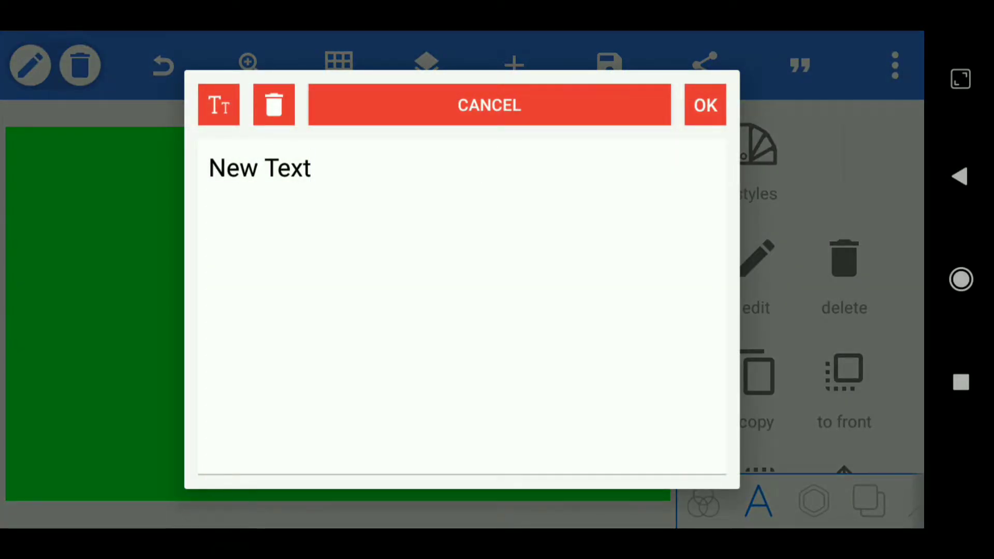
key("BackSpace")
key("BackSpace")
key("BackSpace")
key("BackSpace")
key("BackSpace")
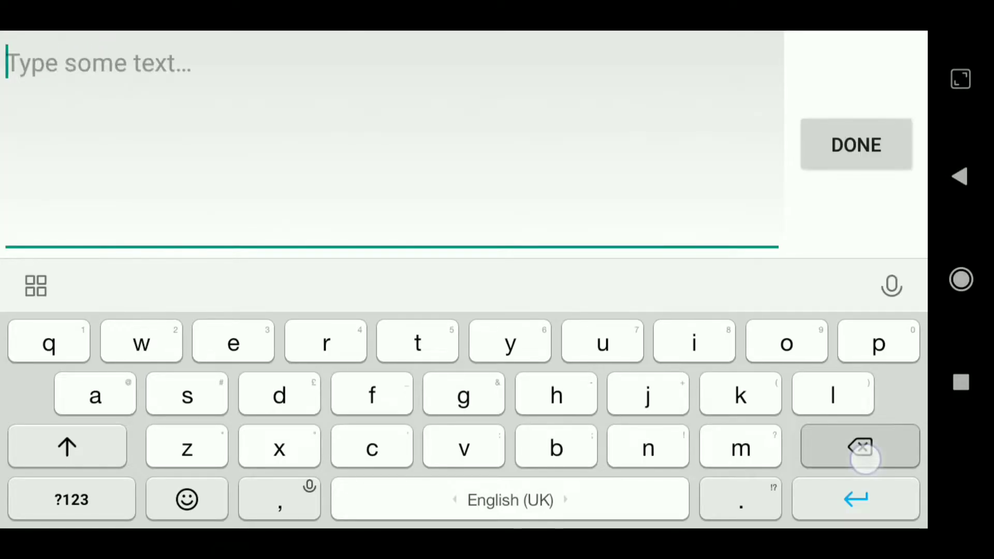
double_click(67, 447)
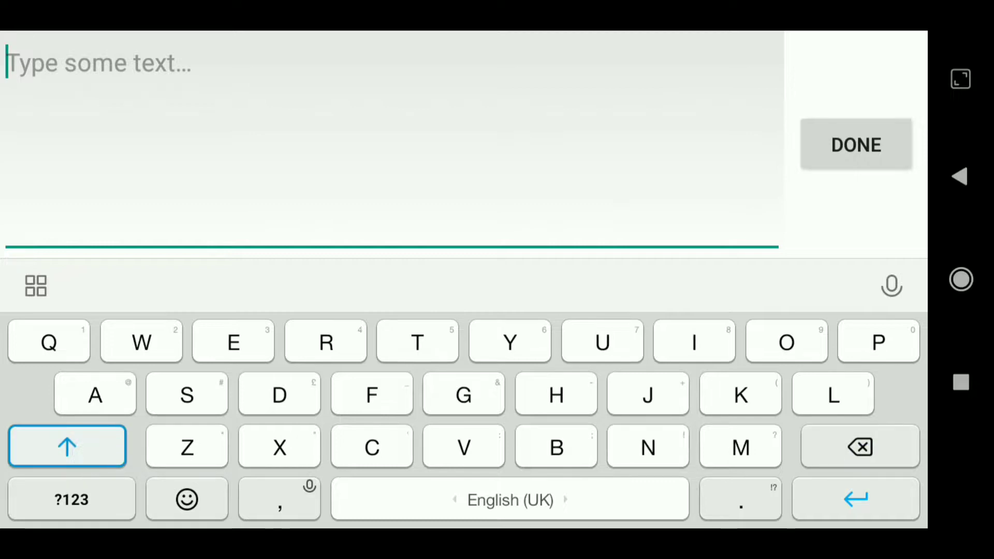
type("YOU T")
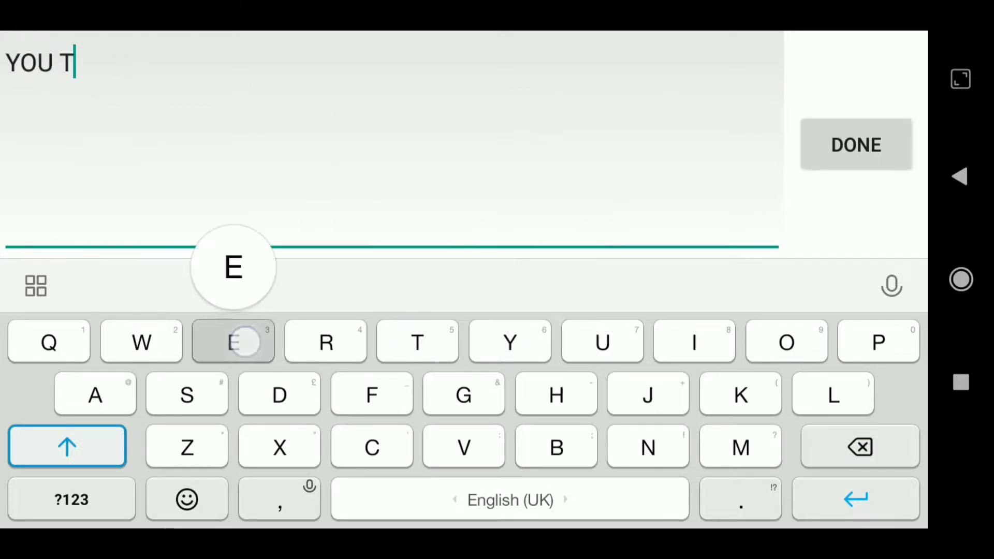
type("EXT")
left_click(856, 145)
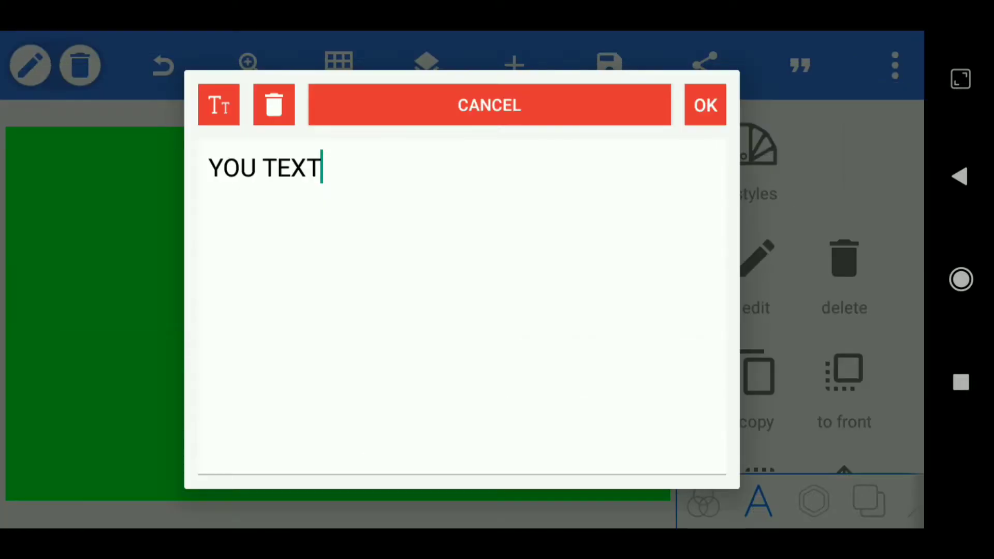
left_click(705, 105)
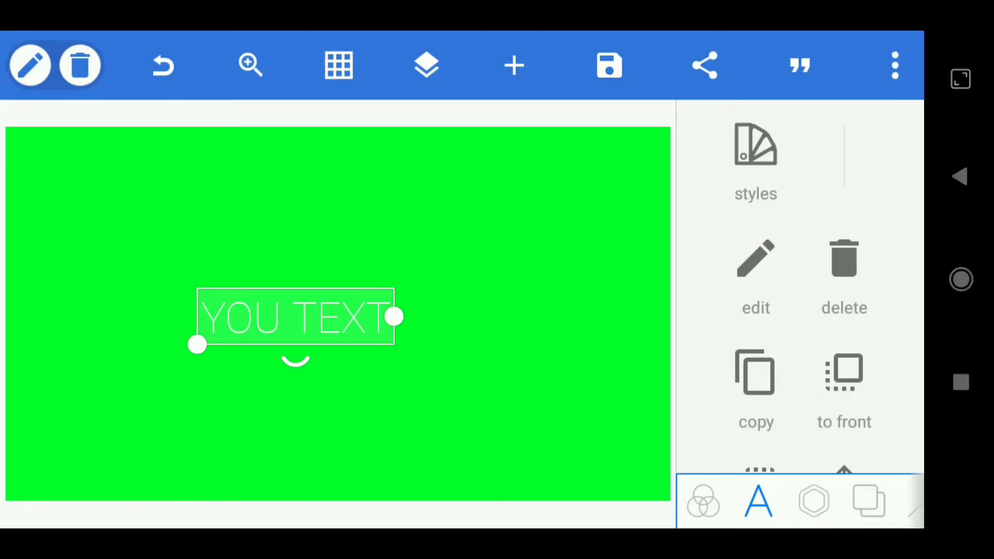
left_click_drag(843, 355, 889, 180)
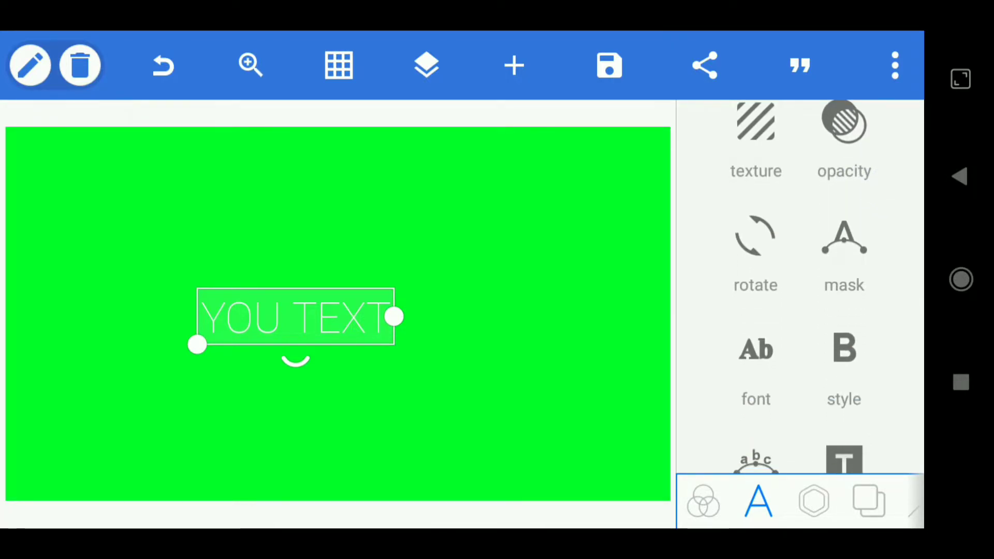
- Apply the custom AMAZOOSTROVV font to the text
left_click(756, 350)
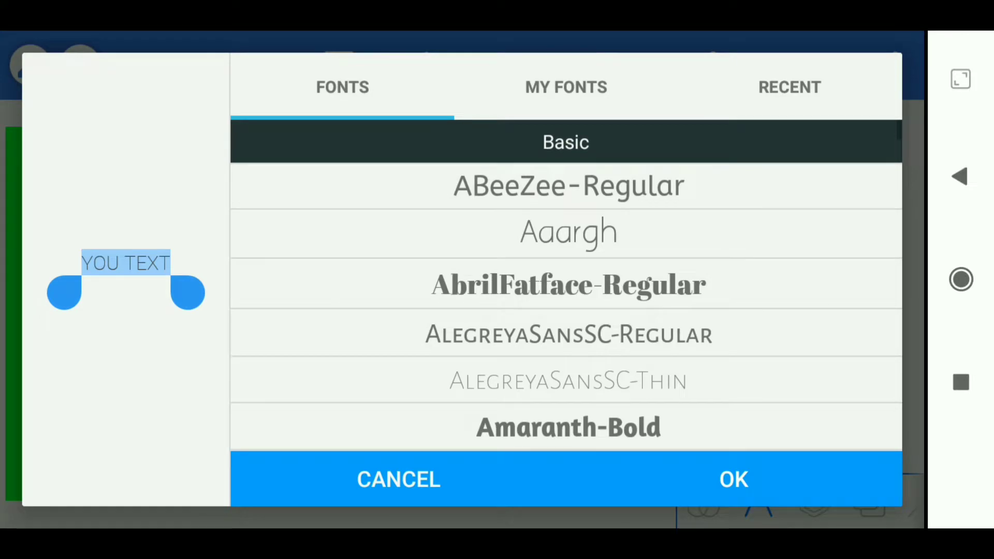
left_click(566, 87)
mouse_move(754, 282)
left_mouse_down()
mouse_move(751, 315)
mouse_move(799, 195)
left_mouse_up()
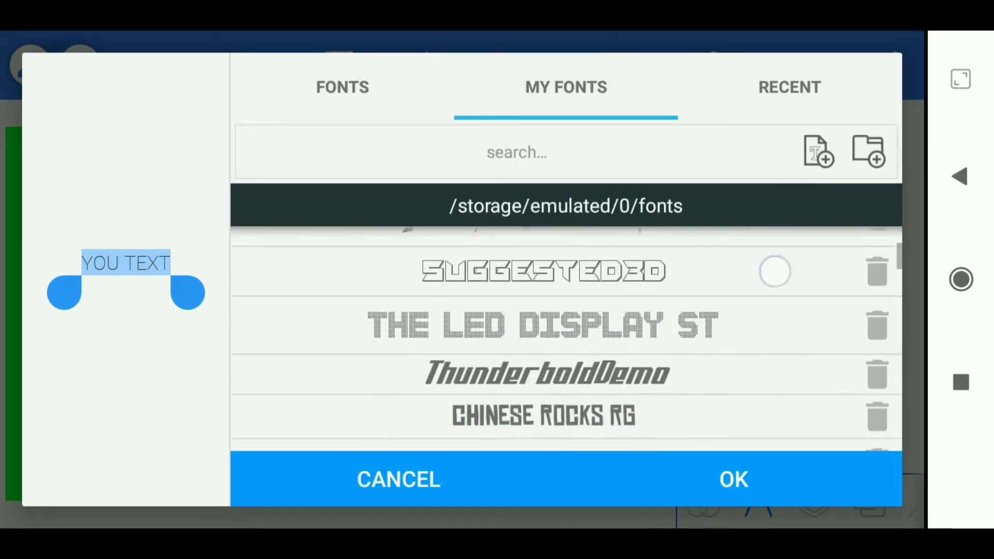
left_click_drag(775, 271, 771, 194)
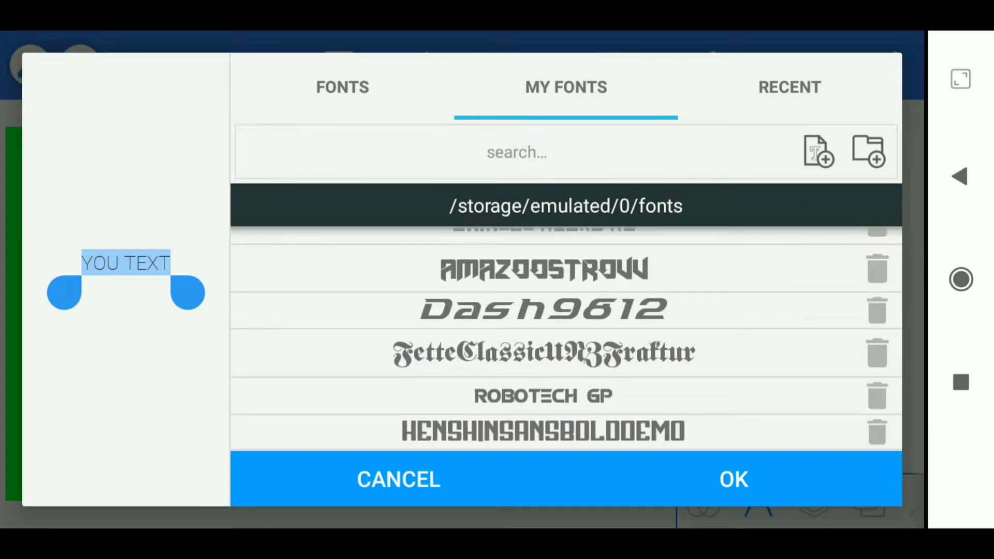
left_click(543, 269)
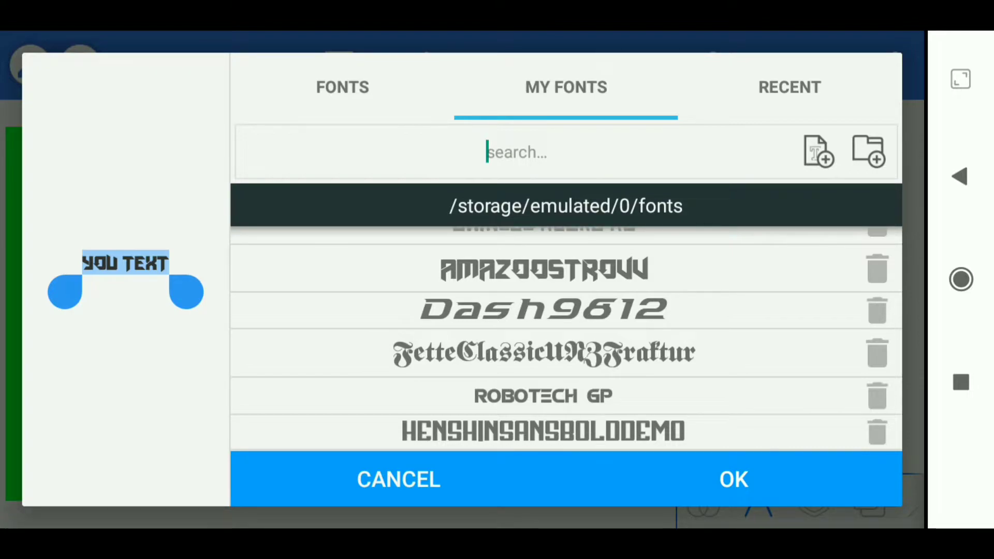
left_click(744, 495)
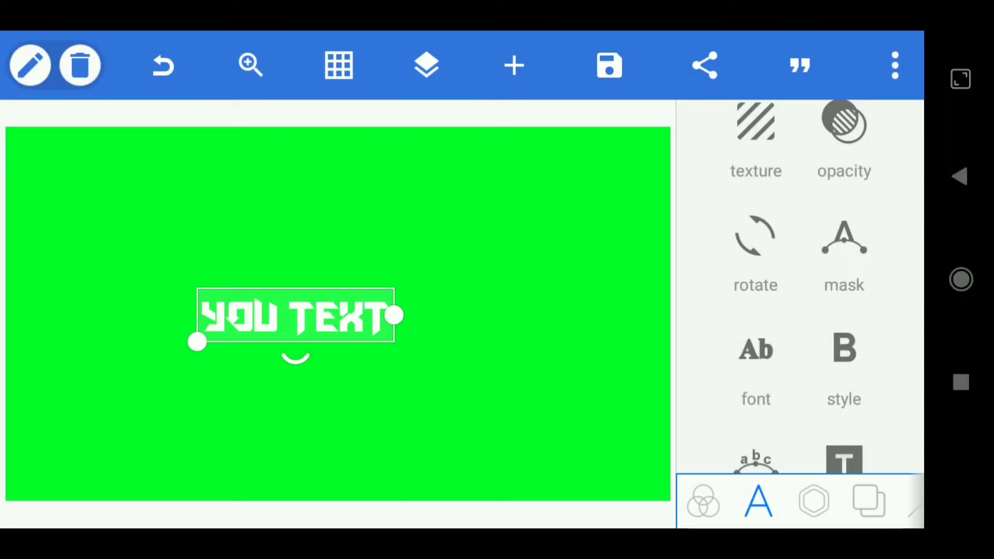
scroll(800, 296, "down", 5)
scroll(891, 202, "down", 2)
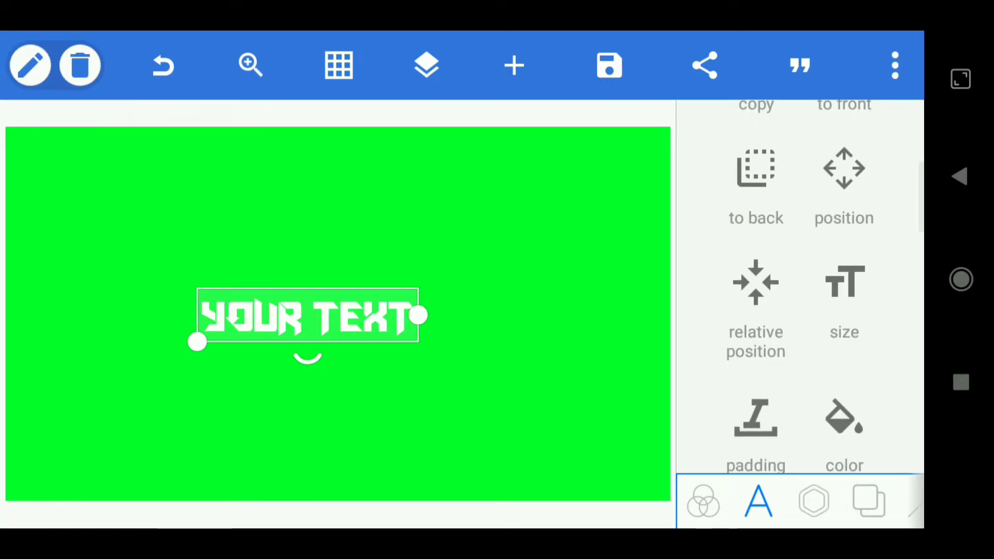
- Enlarge the text from size 61 to 110
left_click(845, 303)
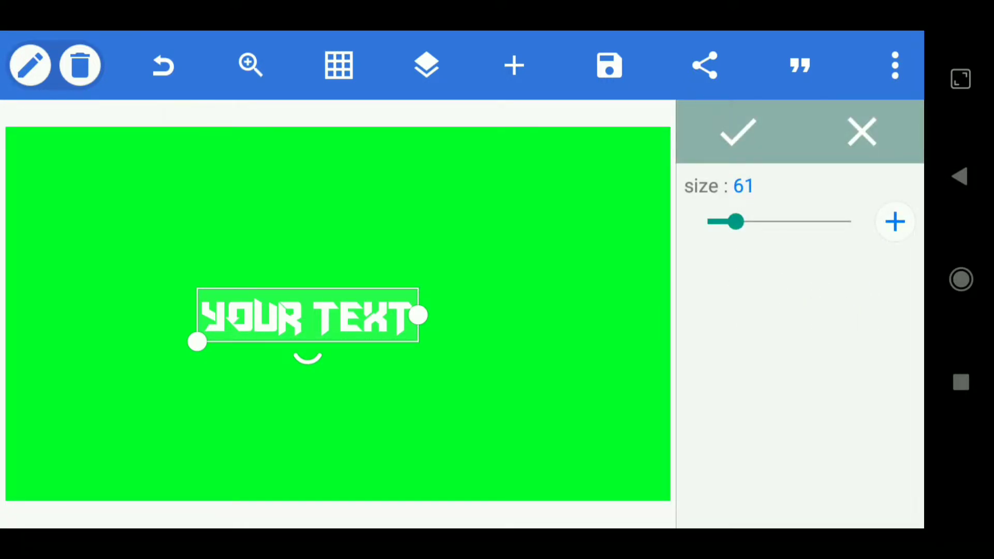
left_click_drag(738, 233, 763, 247)
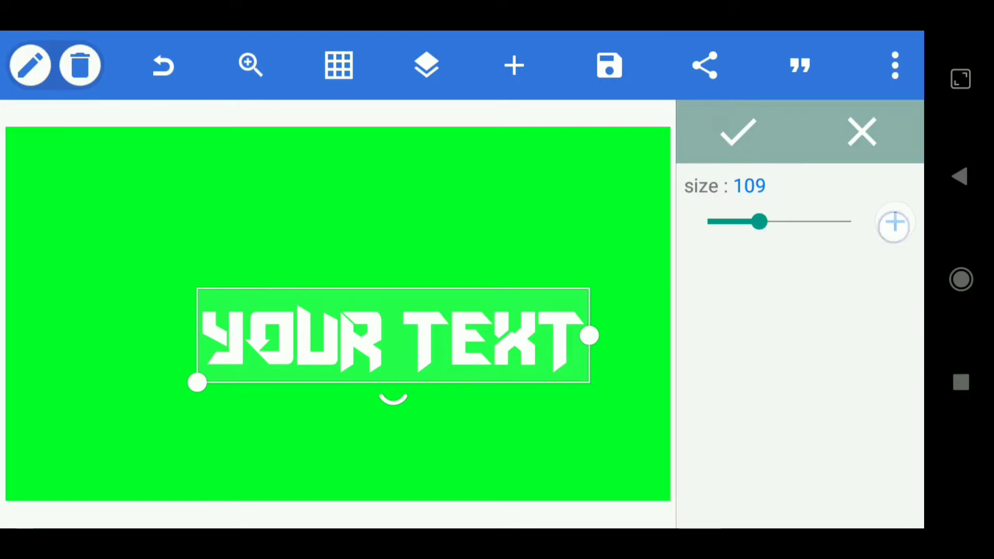
left_click(895, 224)
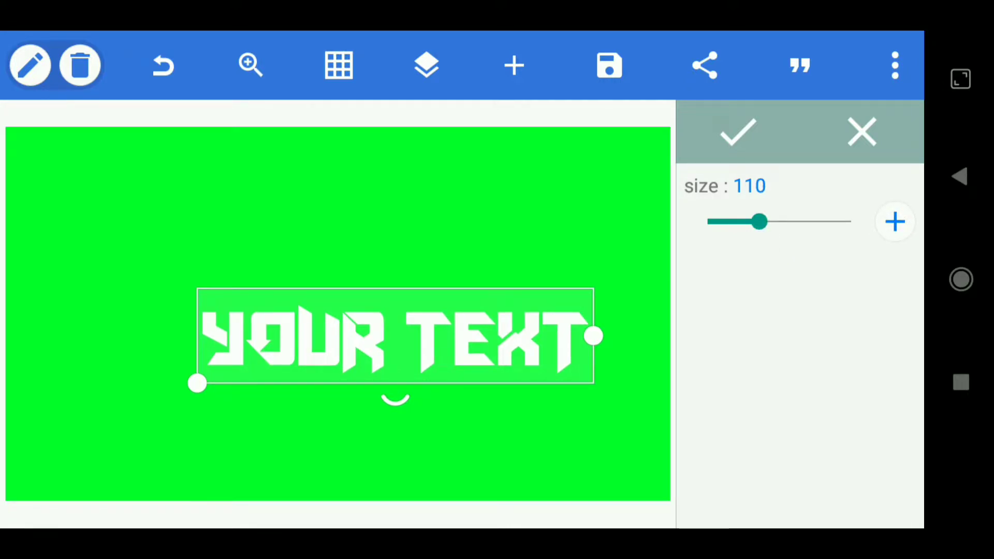
left_click(737, 132)
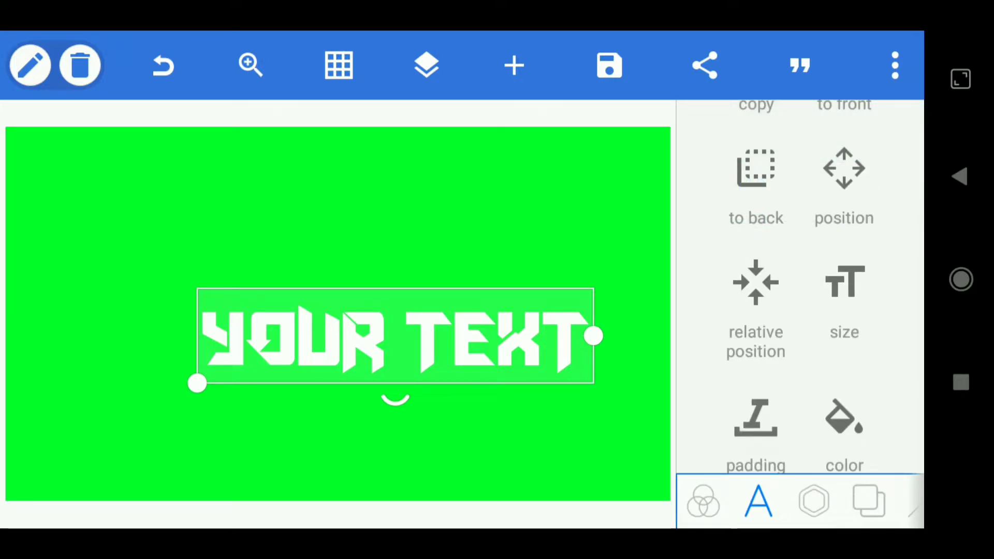
- Centre the YOUR TEXT element horizontally and vertically on the canvas
left_click(755, 296)
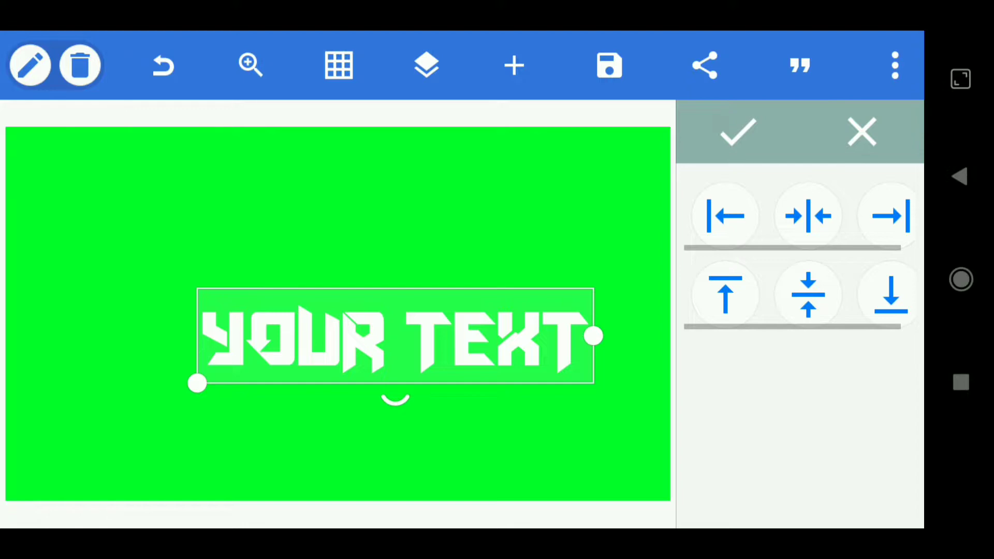
left_click(808, 216)
left_click(809, 295)
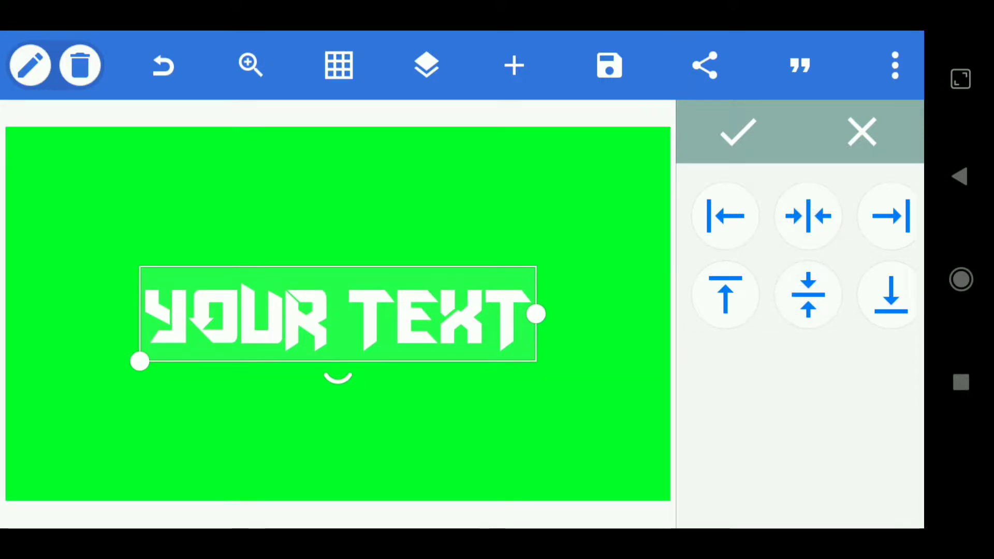
left_click(738, 132)
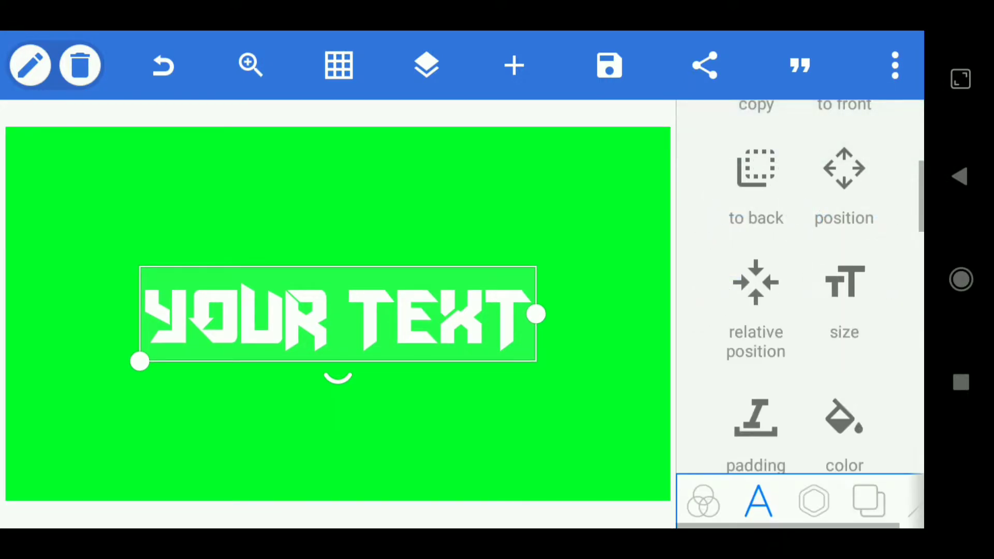
scroll(881, 229, "down", 5)
scroll(881, 222, "down", 2)
scroll(861, 257, "down", 1)
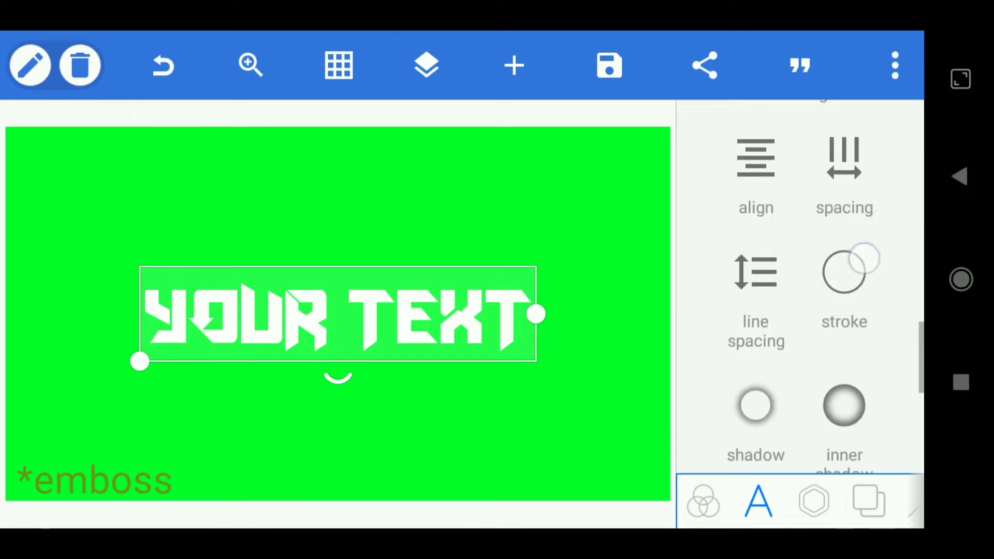
scroll(888, 233, "down", 2)
scroll(888, 233, "down", 2)
- Enable the emboss effect on the text, lit from 90°
left_click(756, 317)
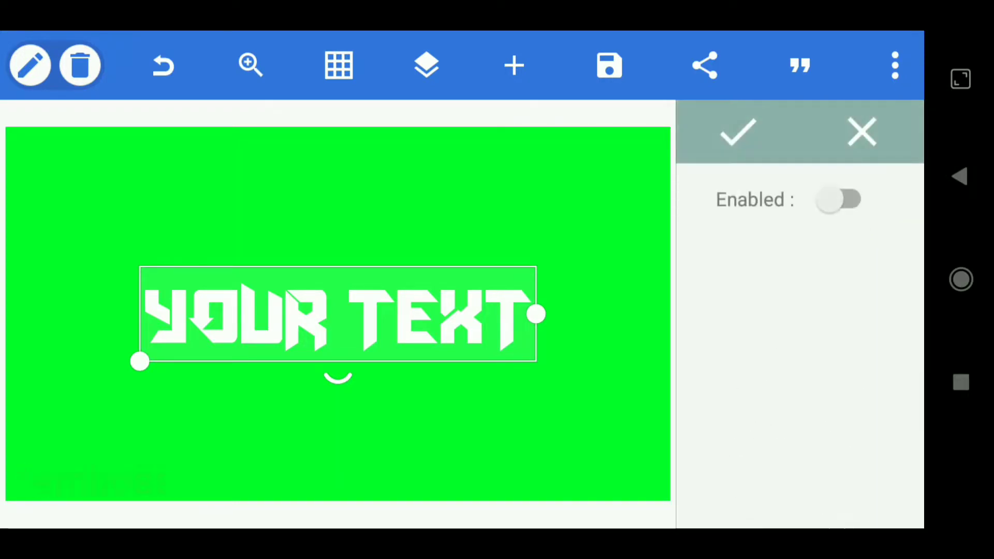
left_click(839, 200)
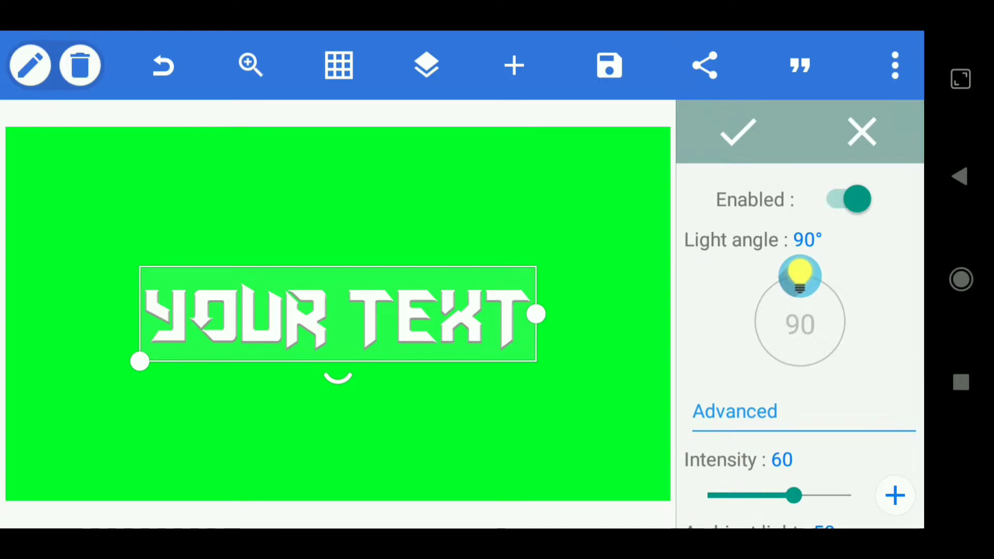
left_click_drag(873, 423, 898, 201)
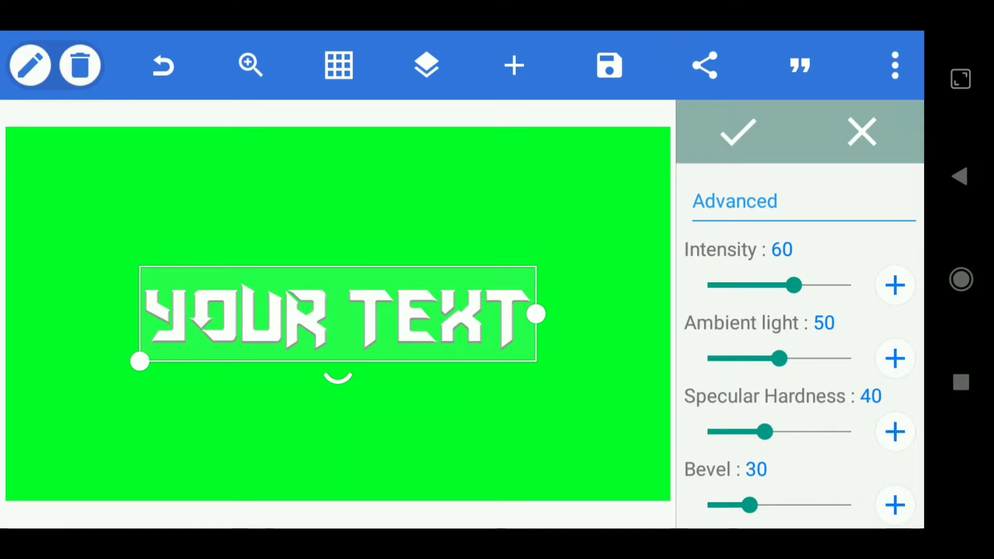
left_click(738, 132)
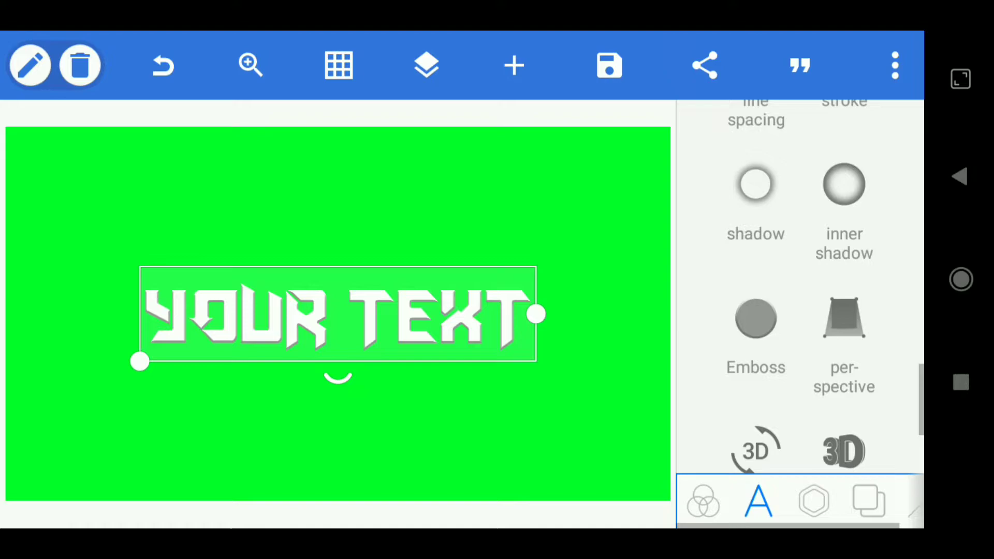
- Export the embossed YOUR TEXT design to the gallery as a 1280×720 JPG
left_click(609, 65)
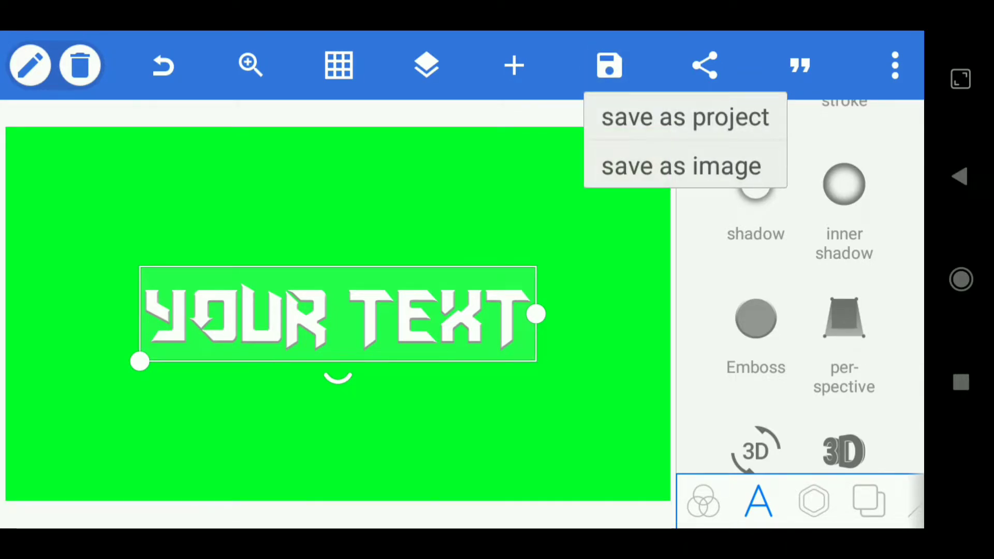
left_click(680, 166)
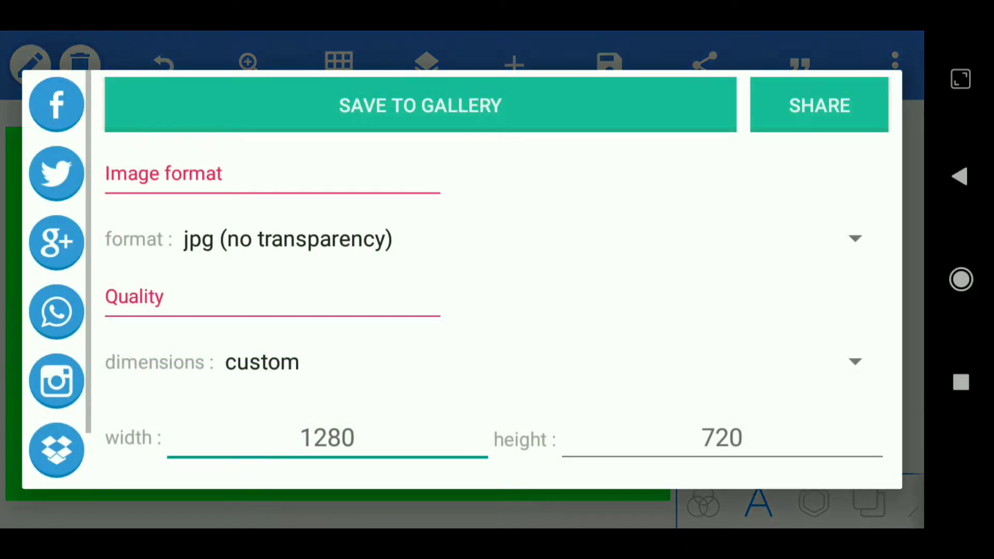
left_click(420, 105)
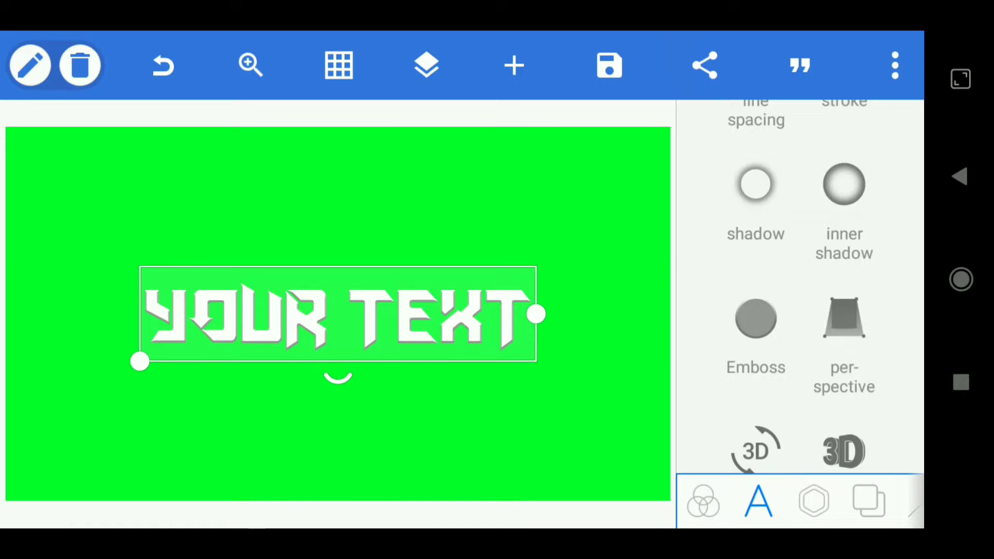
- Delete the text, make the background transparent, and import the saved green image
left_click(81, 65)
left_click(679, 350)
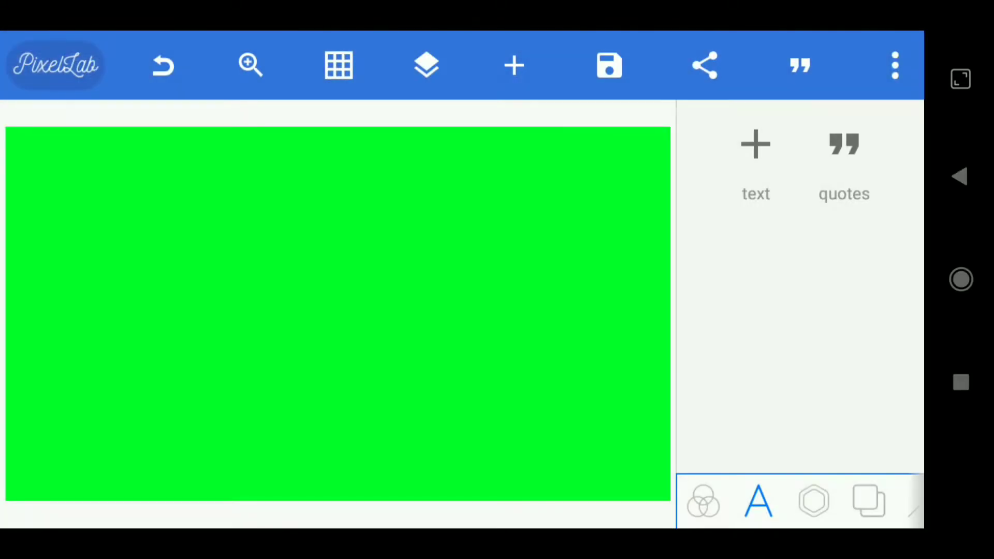
left_click(869, 502)
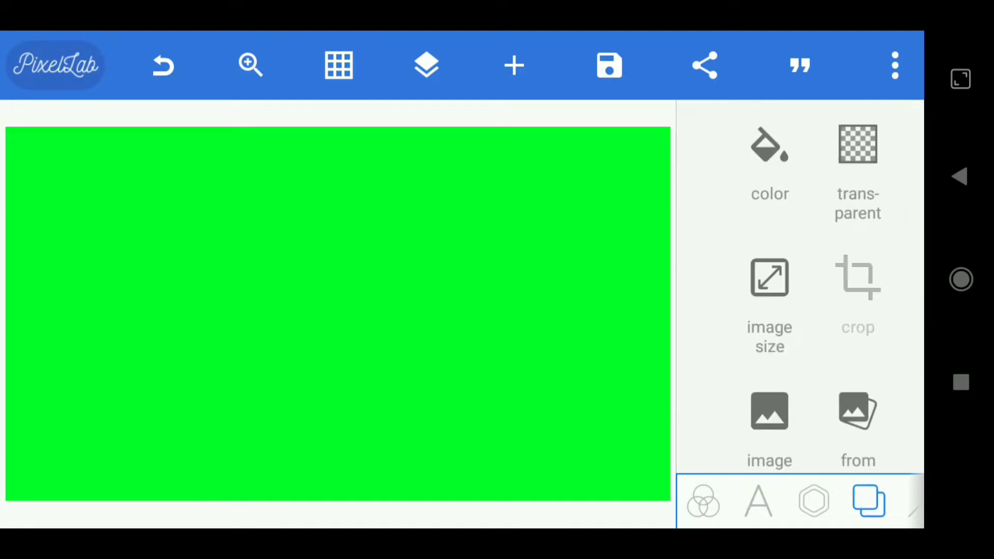
left_click(844, 144)
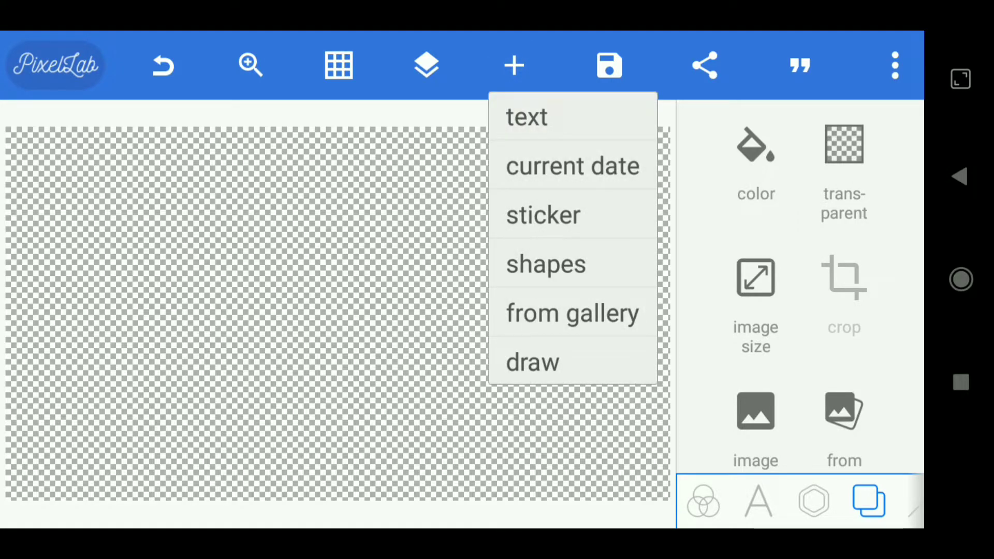
left_click(573, 313)
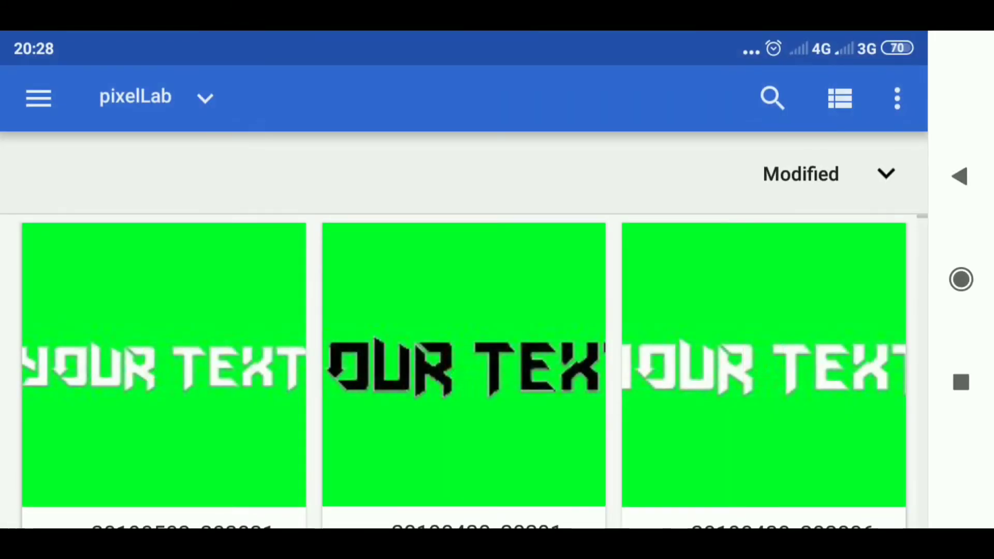
left_click(226, 323)
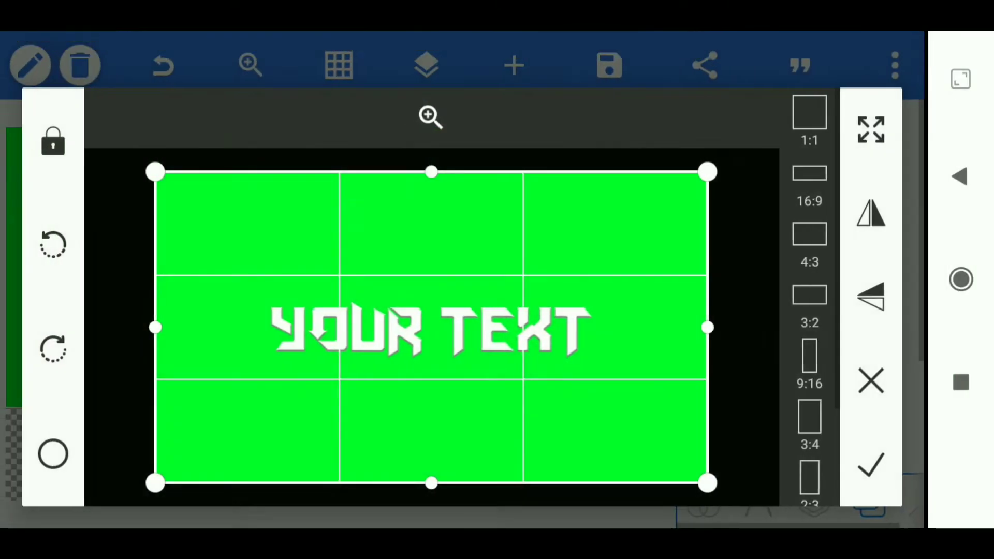
- Place the imported green image uncropped and enlarge it to fill the canvas
left_click(870, 461)
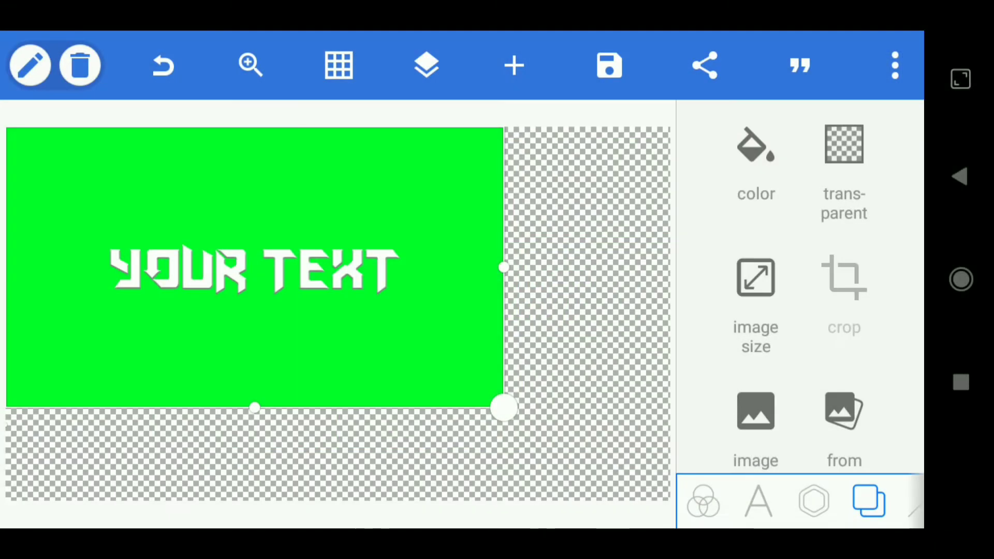
left_click_drag(503, 407, 668, 499)
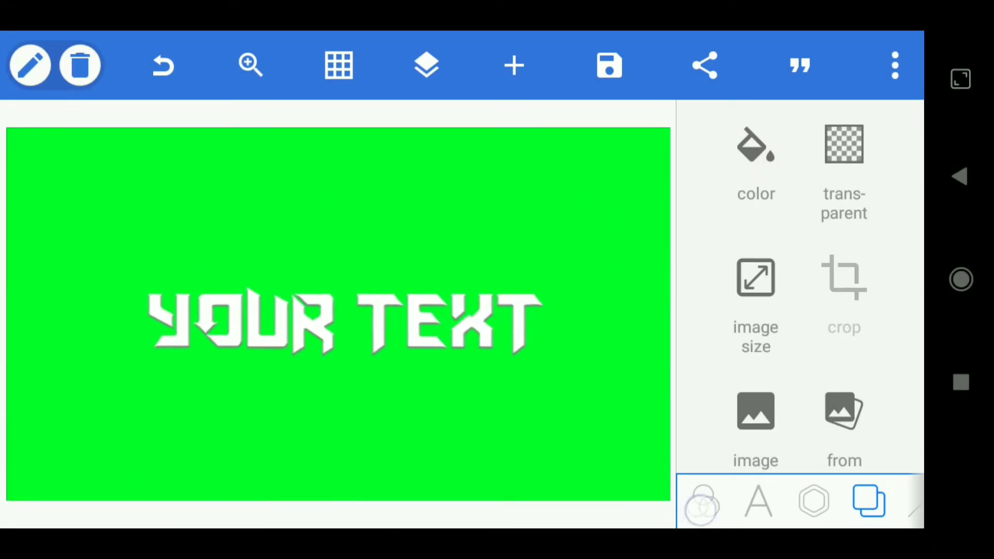
left_click_drag(851, 350, 879, 138)
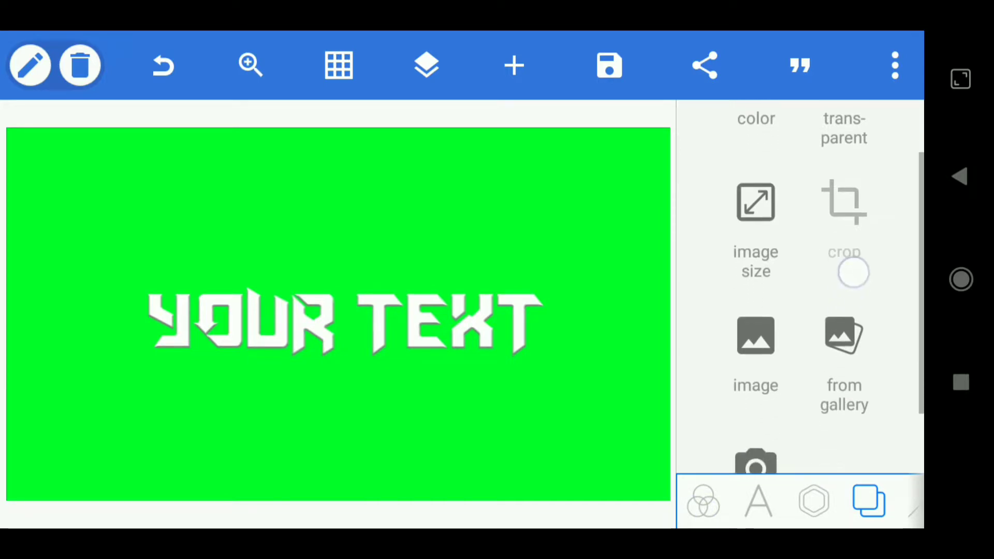
left_click_drag(860, 278, 850, 428)
- Centre the green image horizontally and vertically on the canvas
left_click(814, 500)
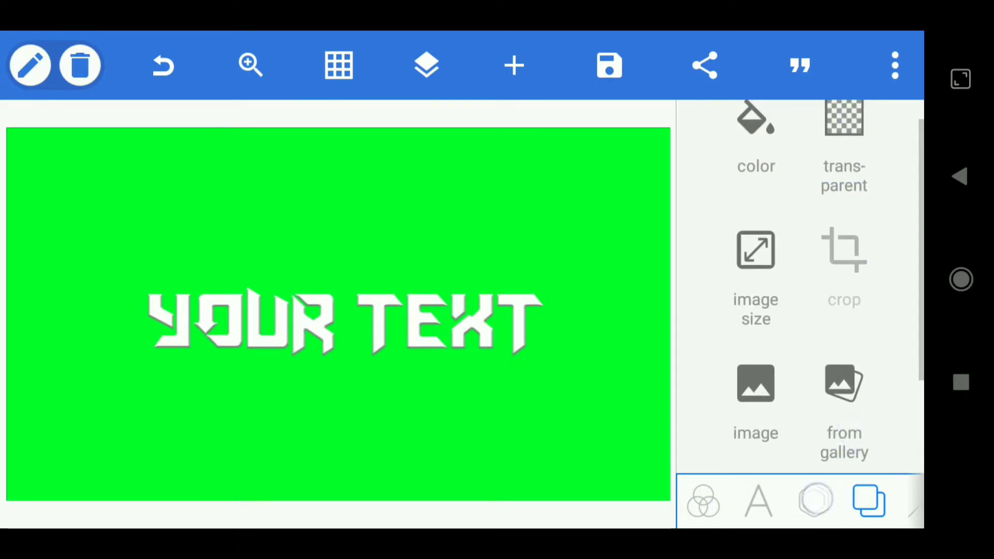
left_click_drag(831, 295, 859, 200)
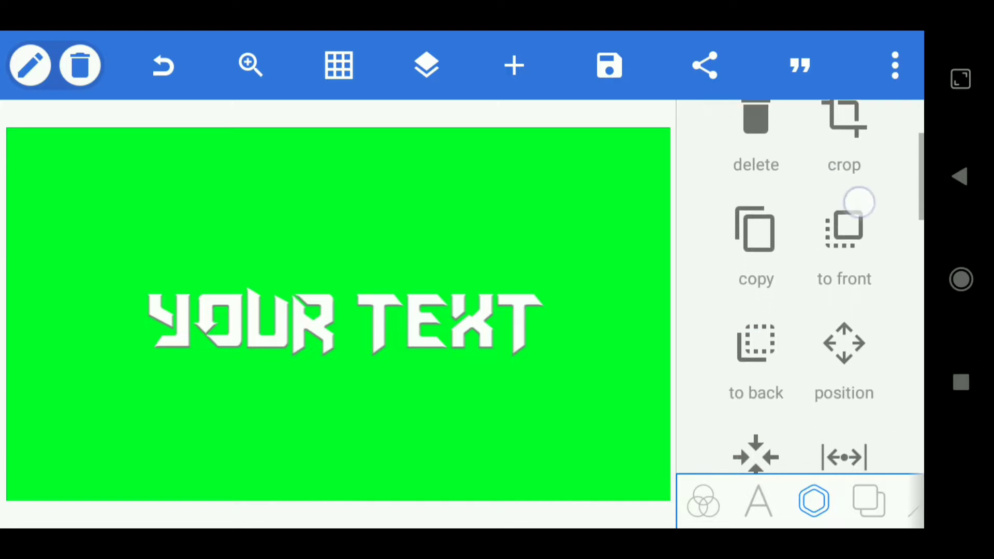
left_click(756, 341)
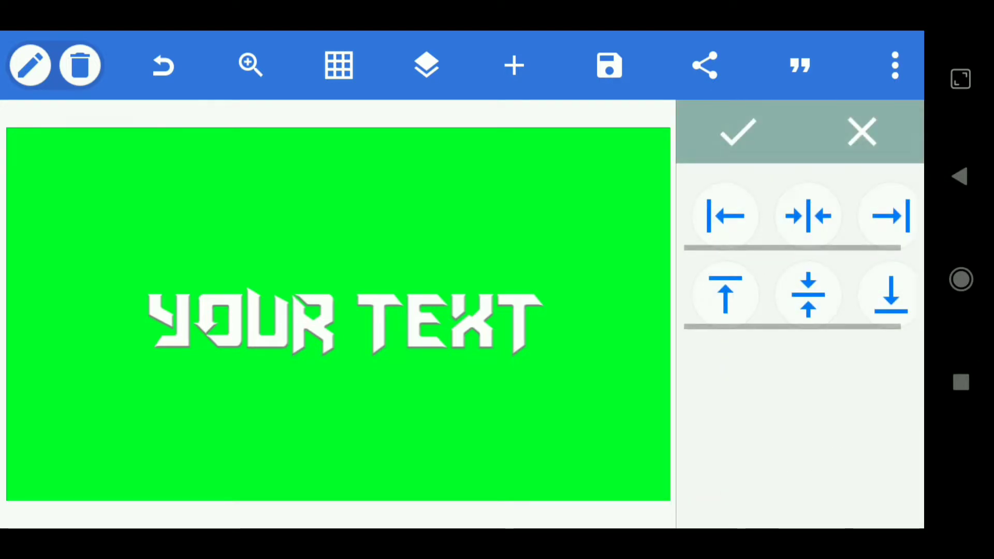
left_click(808, 216)
left_click(808, 293)
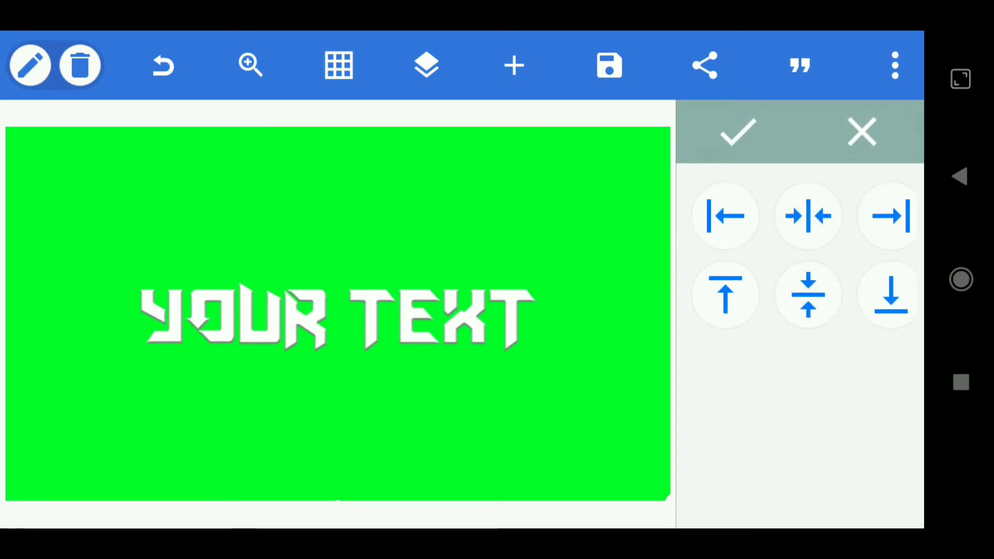
left_click(738, 132)
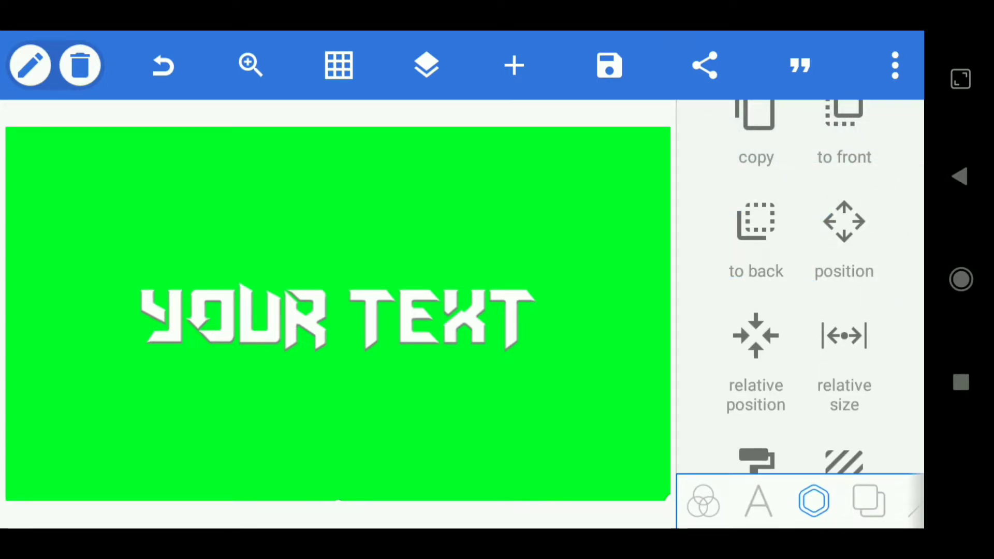
scroll(841, 330, "down", 4)
scroll(841, 331, "down", 3)
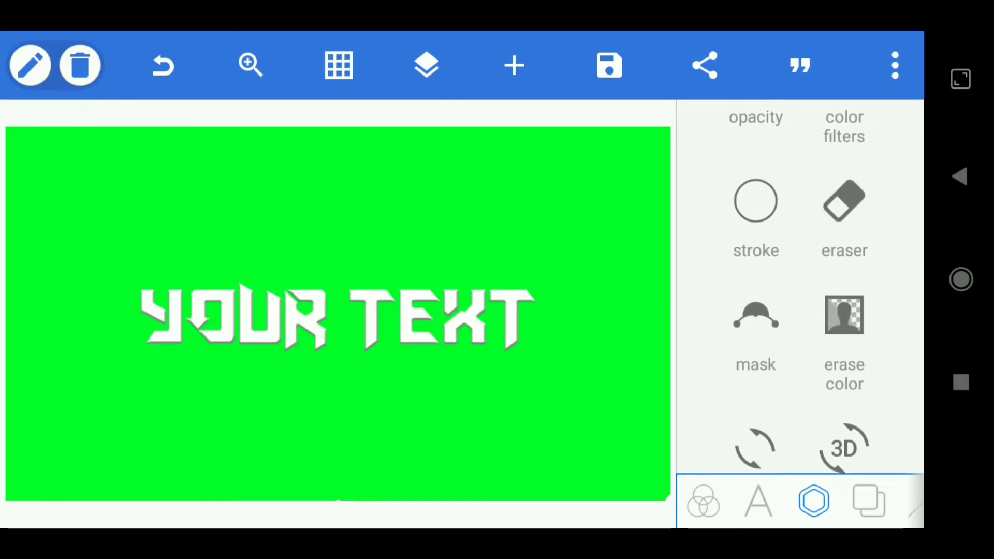
- Enable Erase Color with white #FFFFFF as the erased colour
left_click(844, 326)
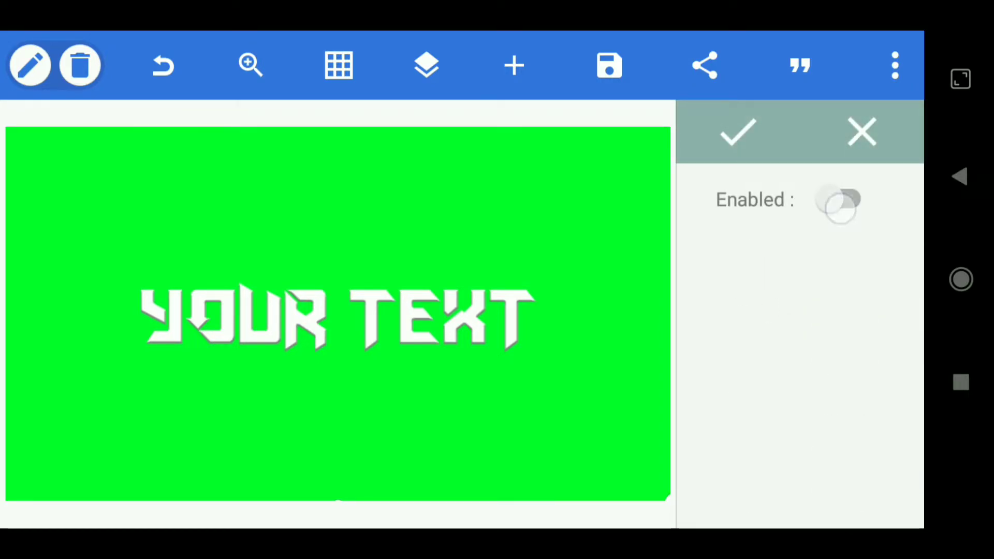
left_click(841, 204)
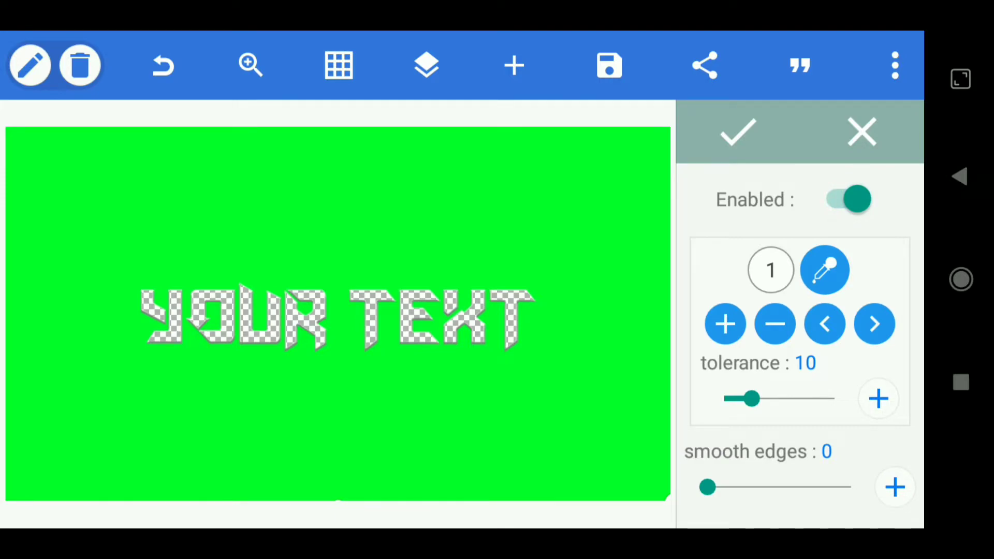
left_click(771, 270)
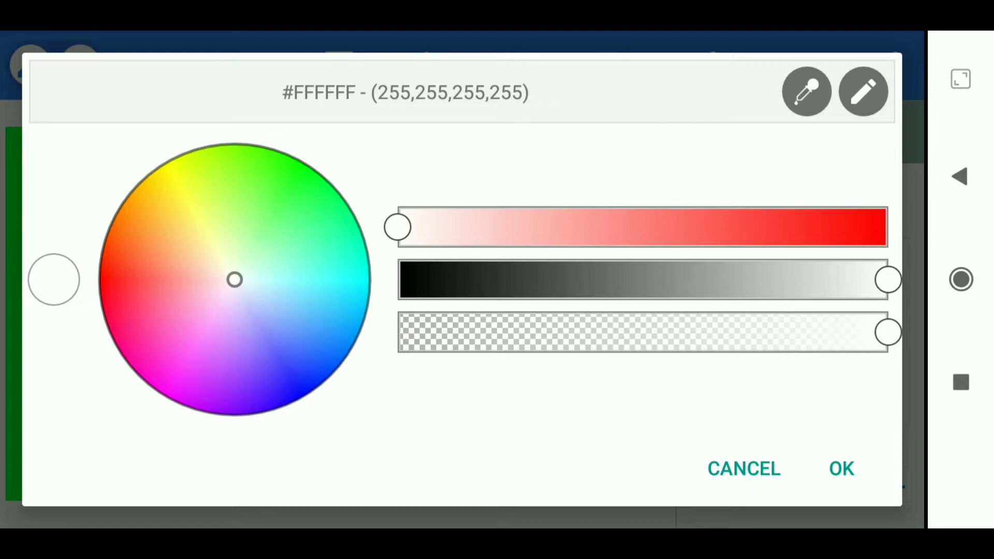
left_click(841, 469)
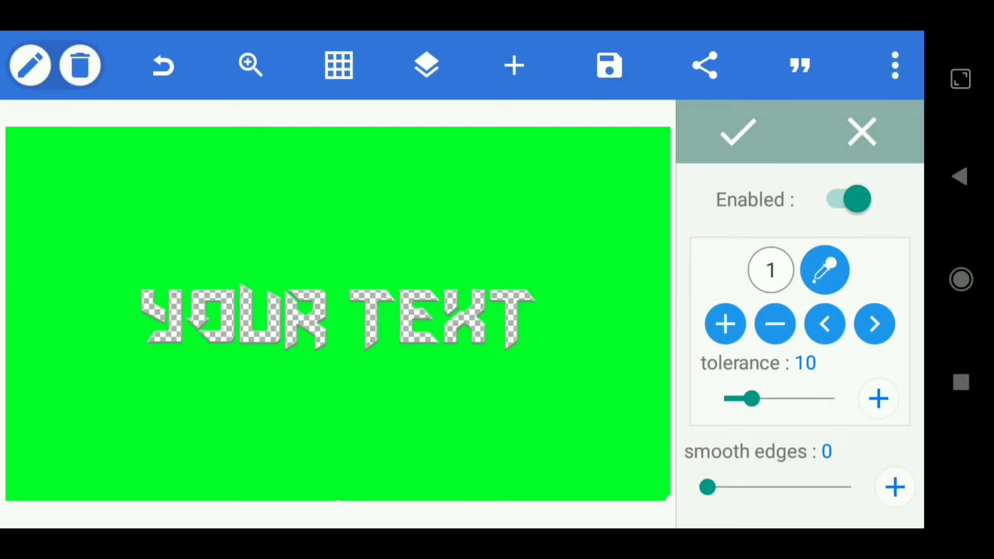
left_click(862, 132)
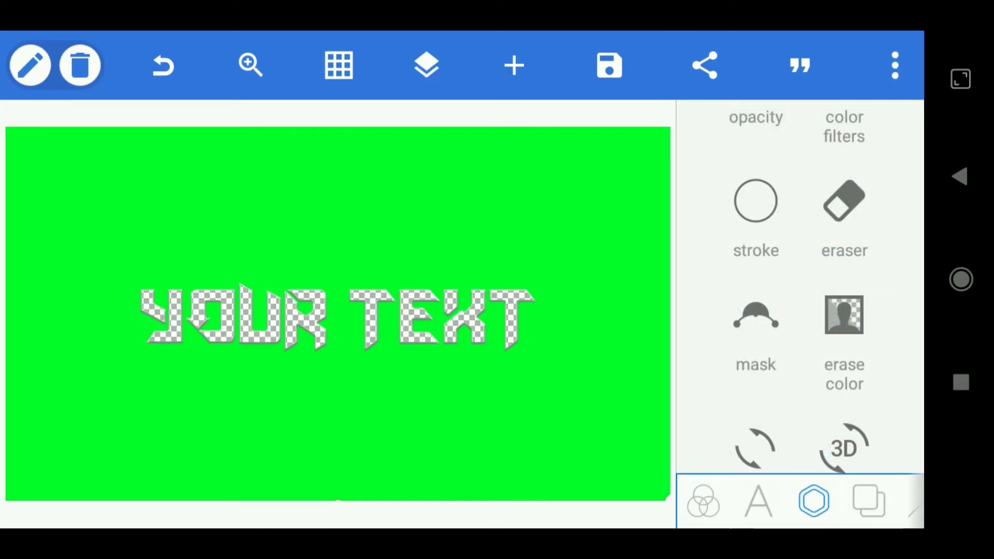
- Export the see-through-lettering design to the gallery as a 1280×720 PNG
left_click(610, 66)
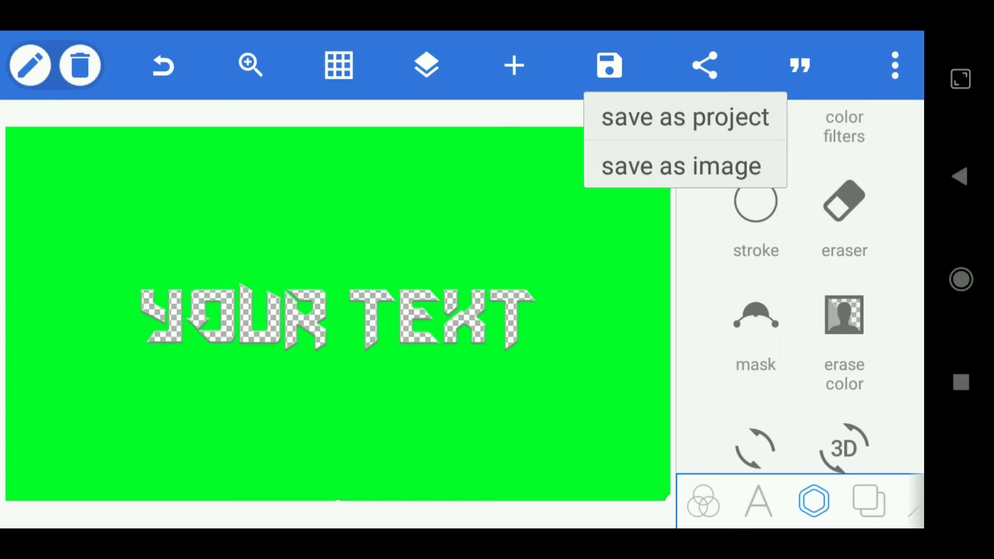
left_click(682, 166)
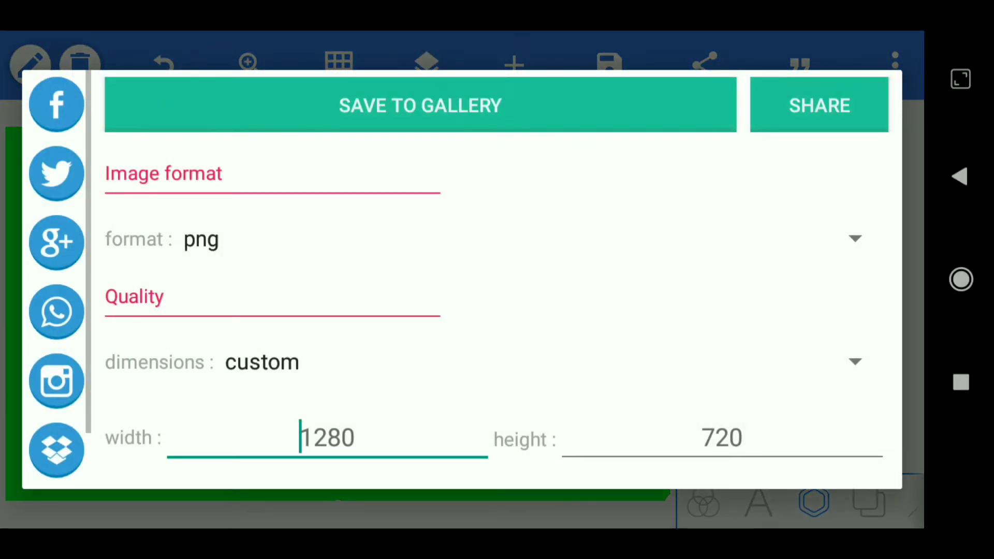
left_click(582, 98)
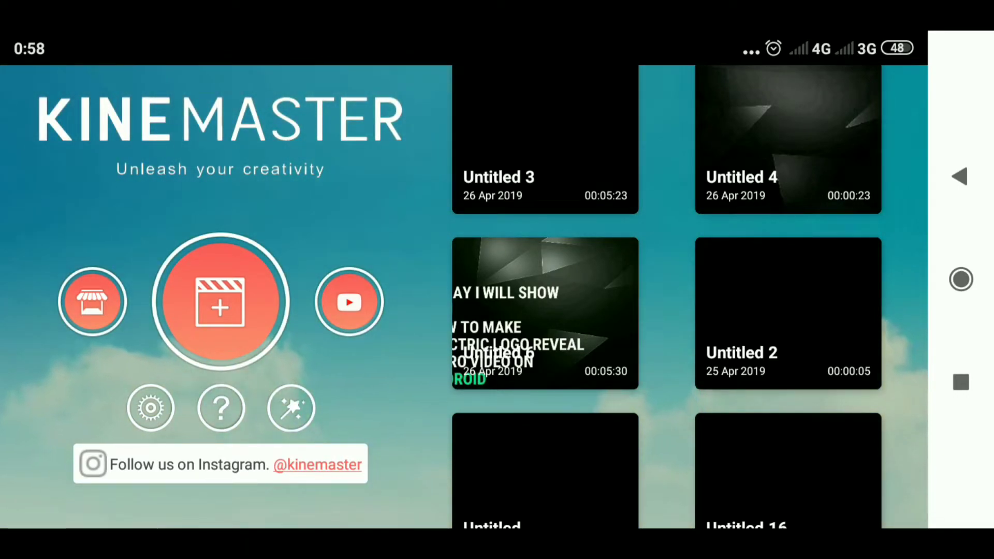
- Create a 16:9 project and add the red geometric clip from the English folder
left_click(221, 302)
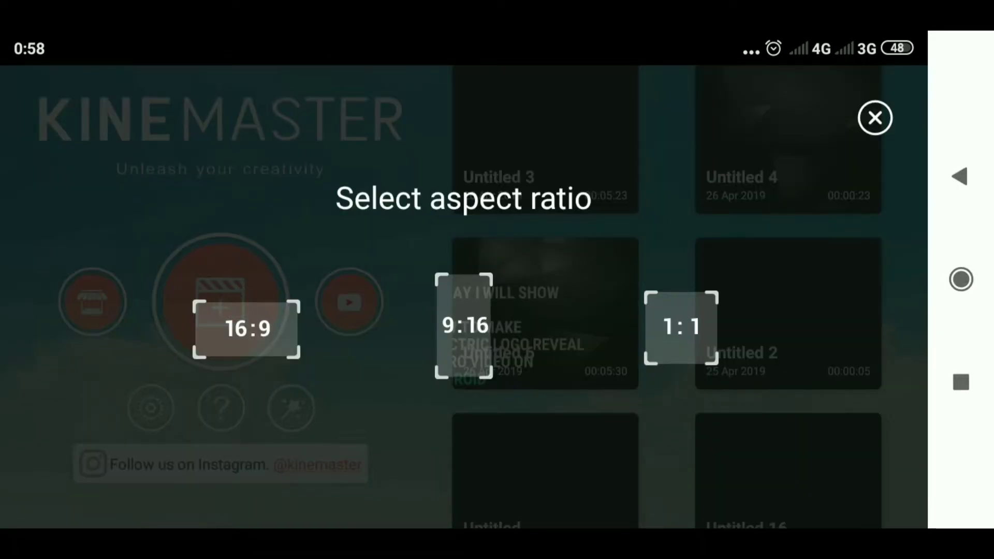
left_click(247, 329)
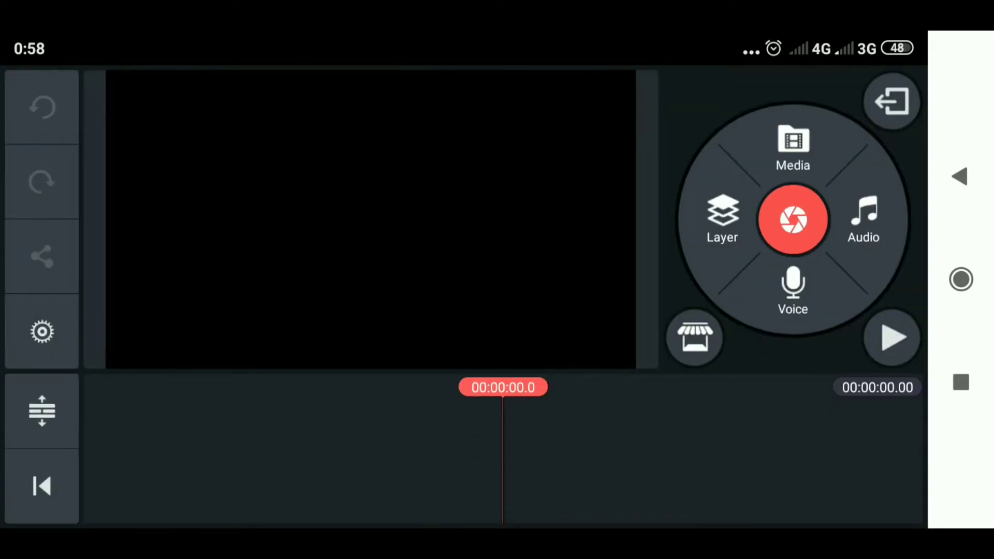
left_click(793, 148)
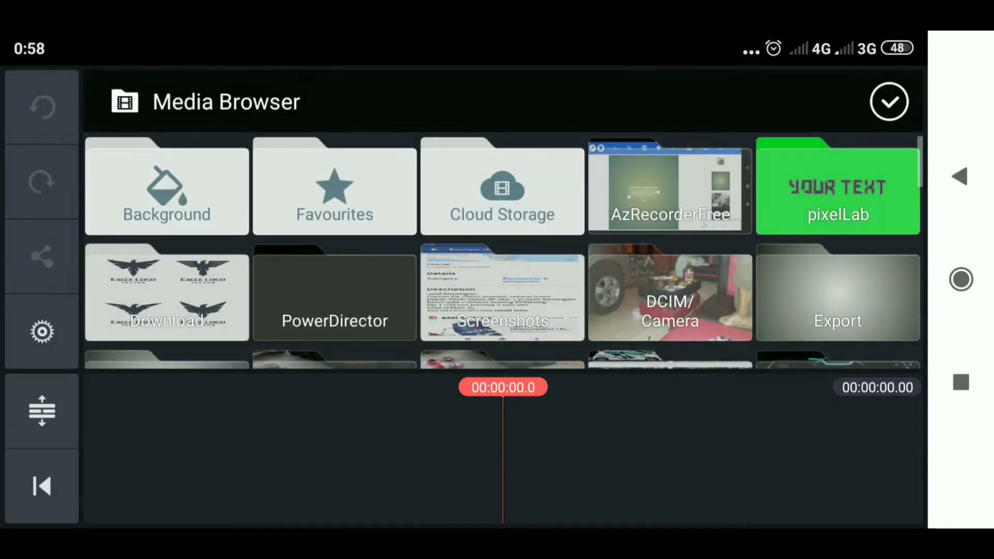
left_click_drag(706, 267, 764, 112)
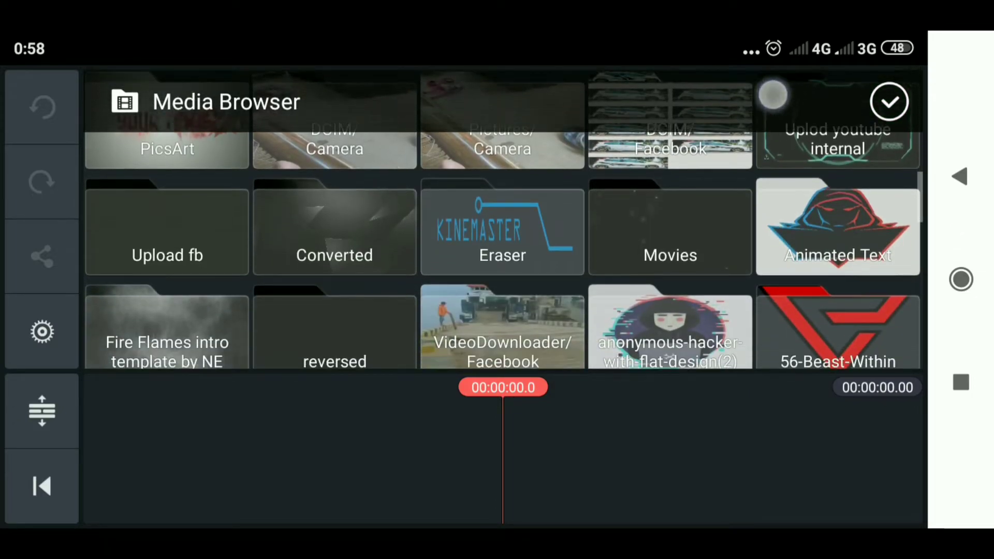
left_click_drag(746, 334, 739, 144)
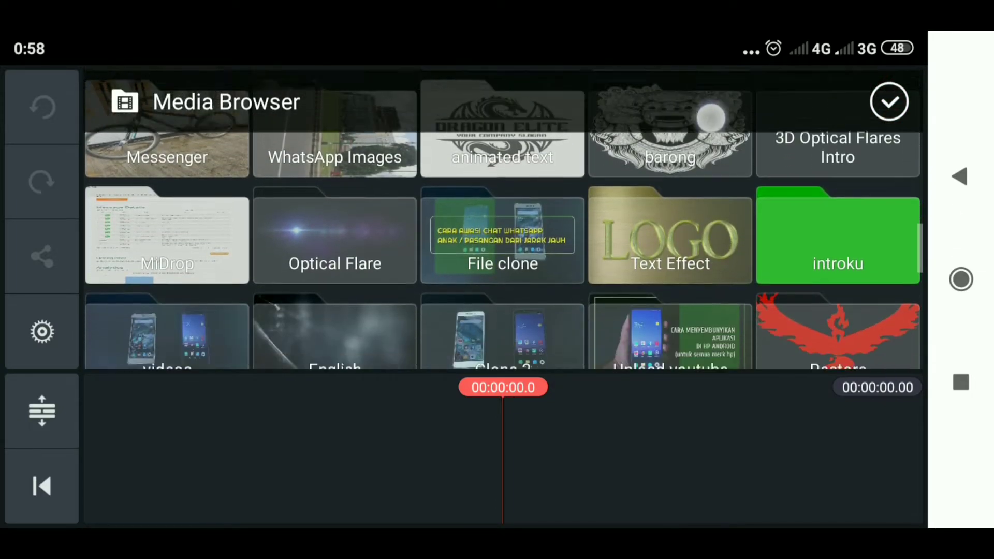
left_click_drag(644, 210, 721, 104)
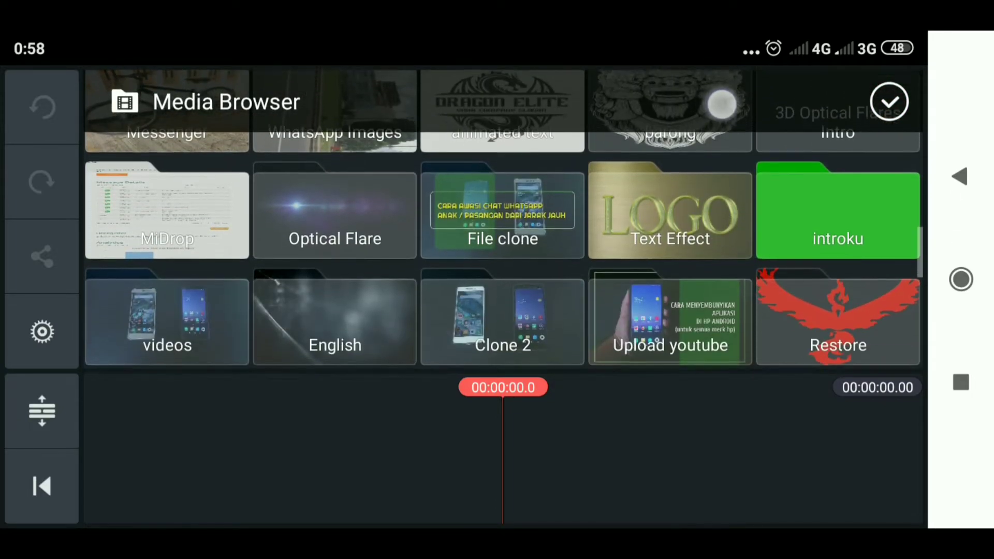
left_click(335, 338)
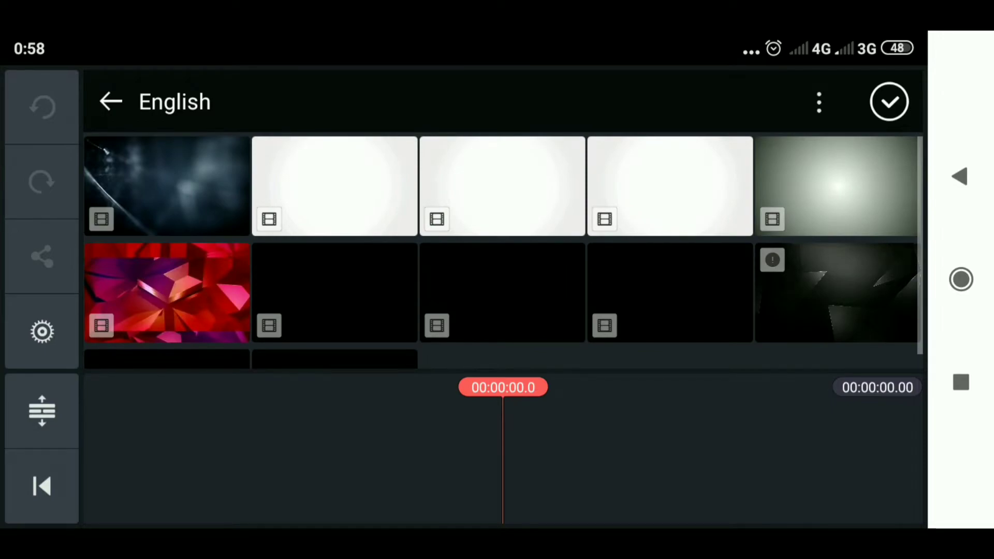
left_click(211, 273)
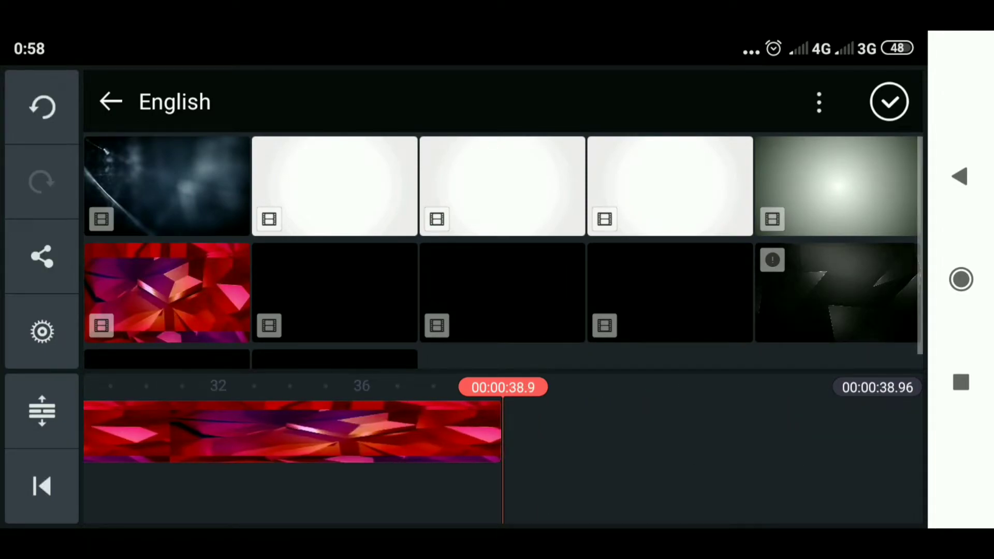
left_click(889, 102)
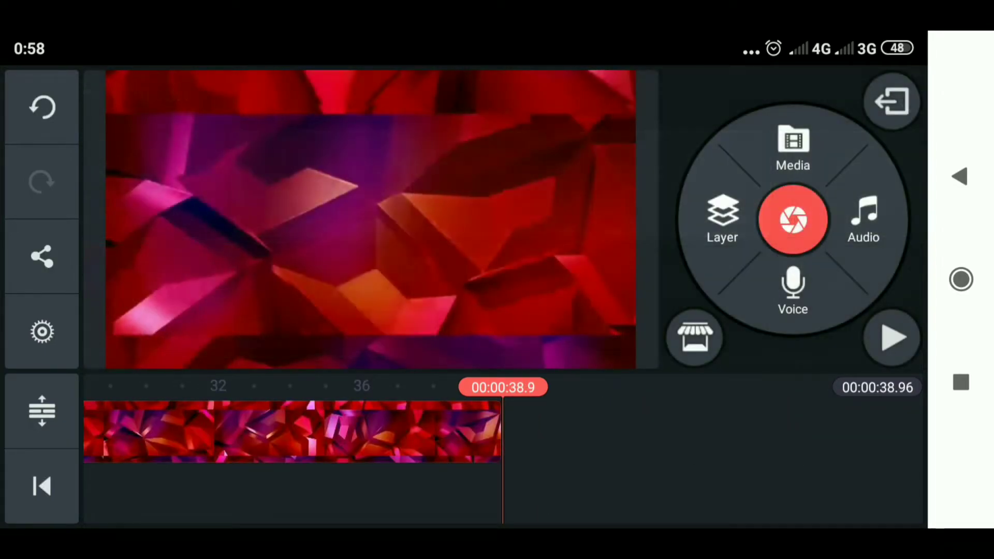
- Scrub the timeline back to the start of the red clip
left_click_drag(693, 417, 861, 428)
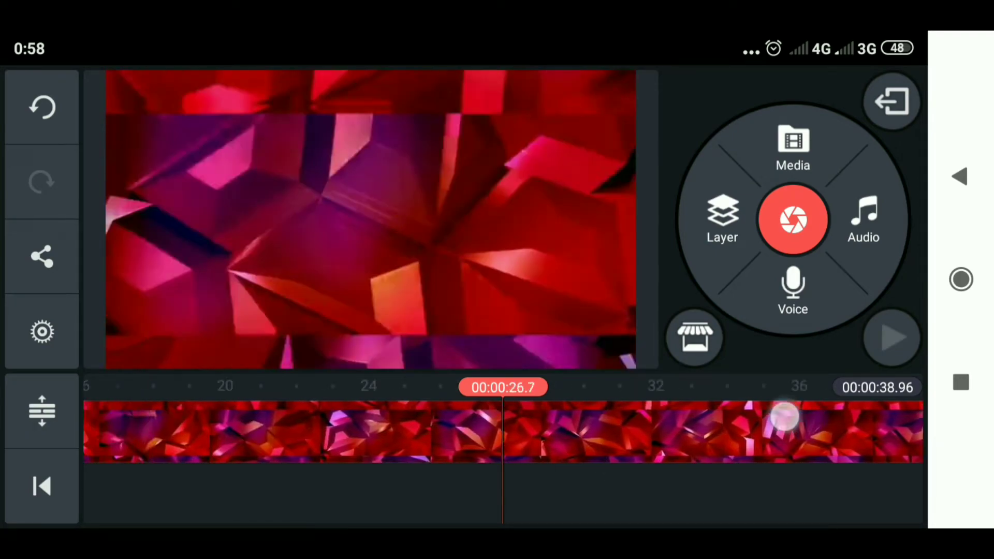
left_click_drag(784, 412, 822, 419)
left_click_drag(652, 449, 781, 431)
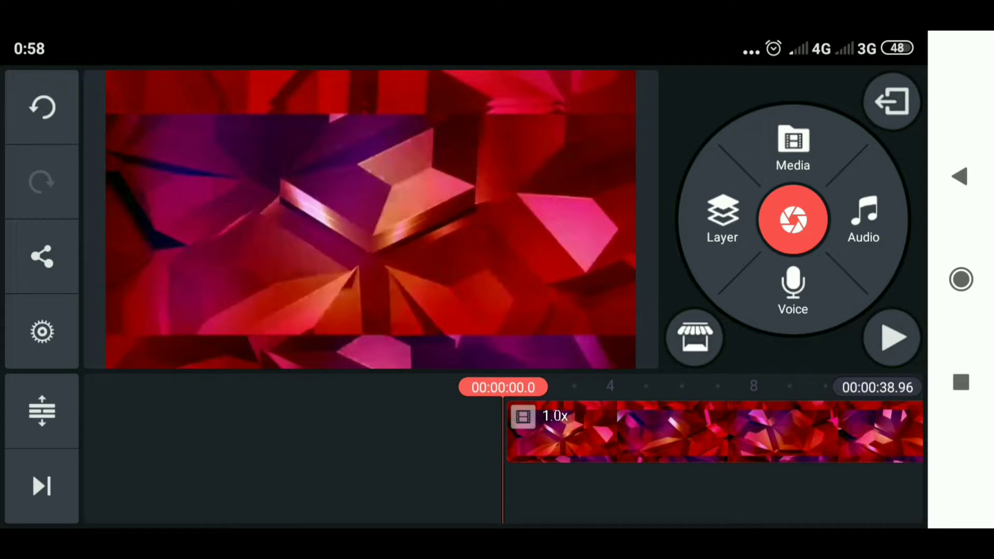
- Layer the green YOUR TEXT image from pixelLab full-screen over the red clip
left_click(734, 230)
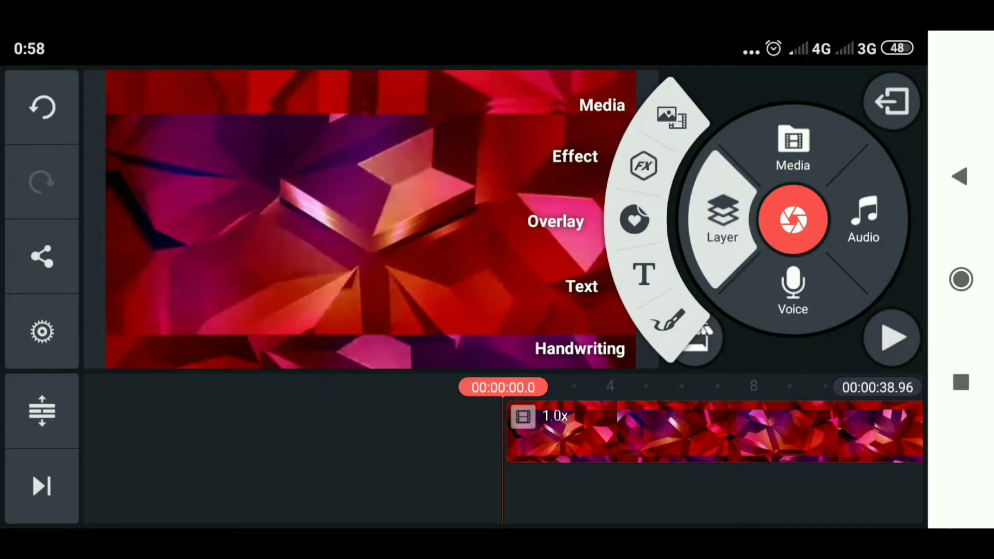
left_click(672, 117)
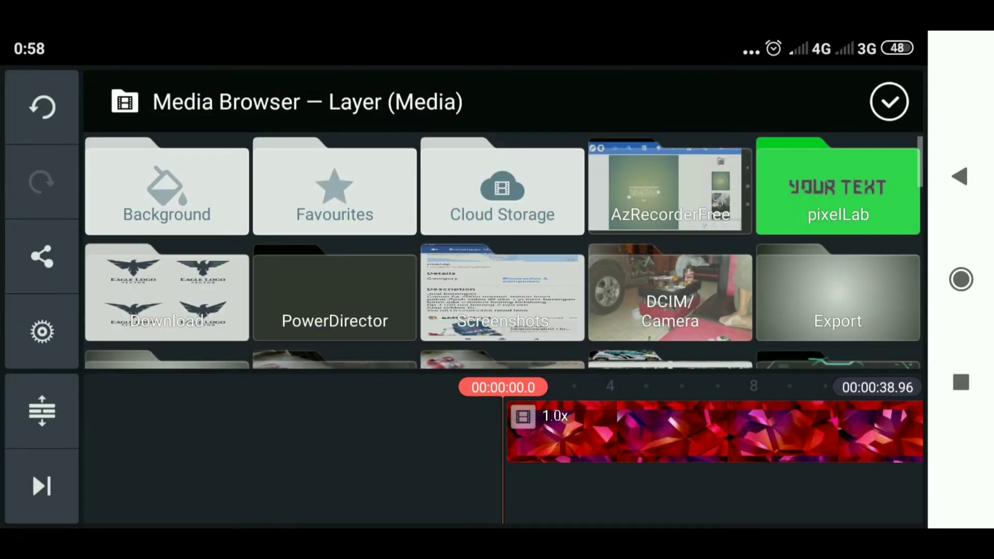
left_click(838, 187)
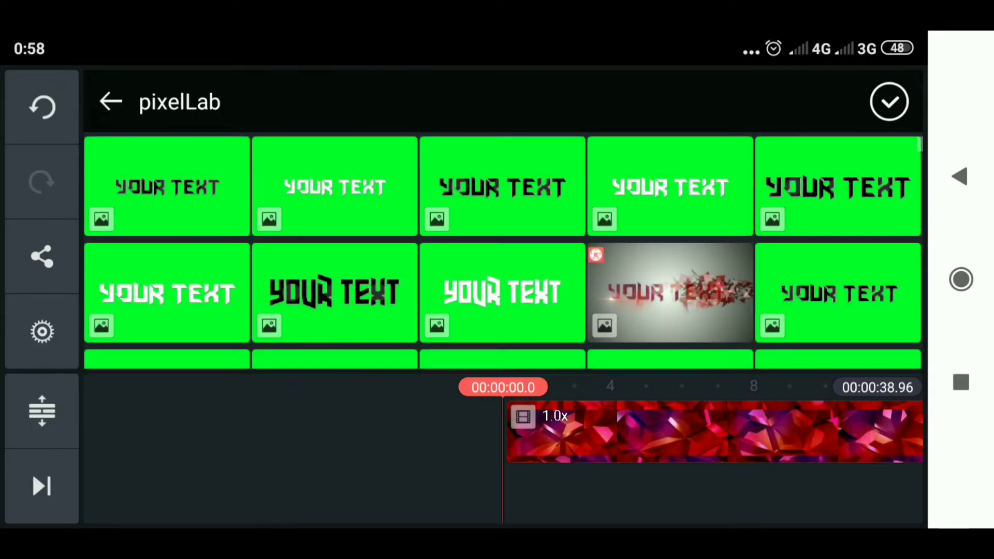
left_click(205, 181)
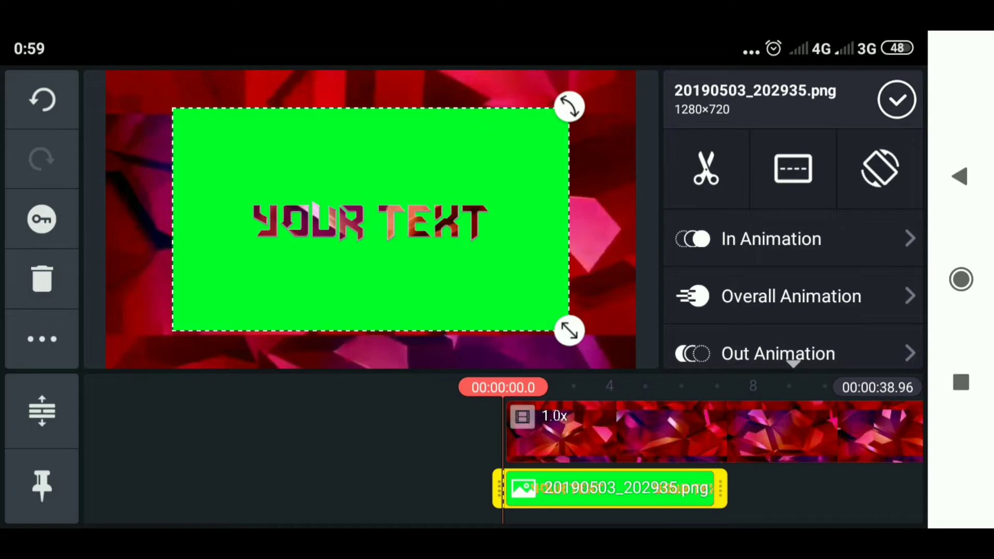
left_click(793, 169)
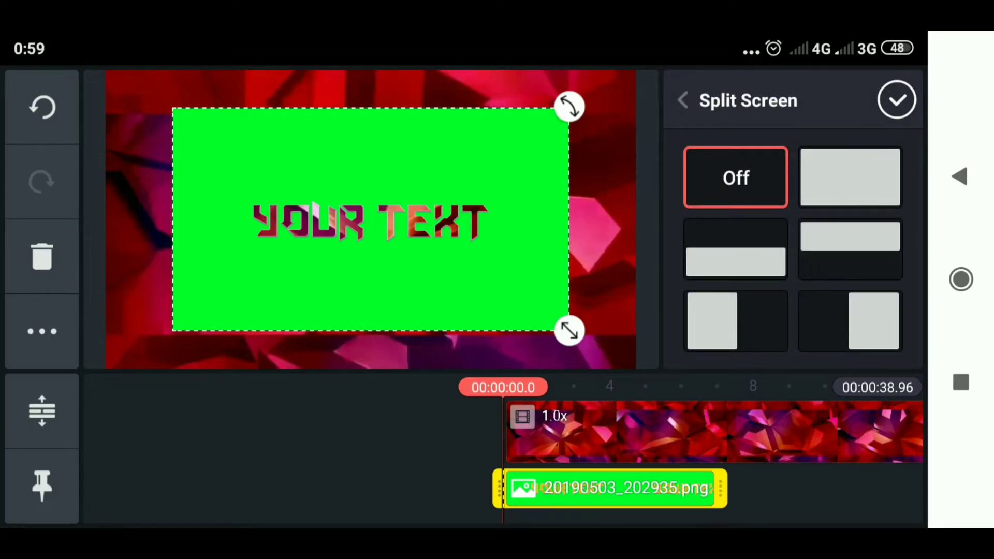
left_click(850, 176)
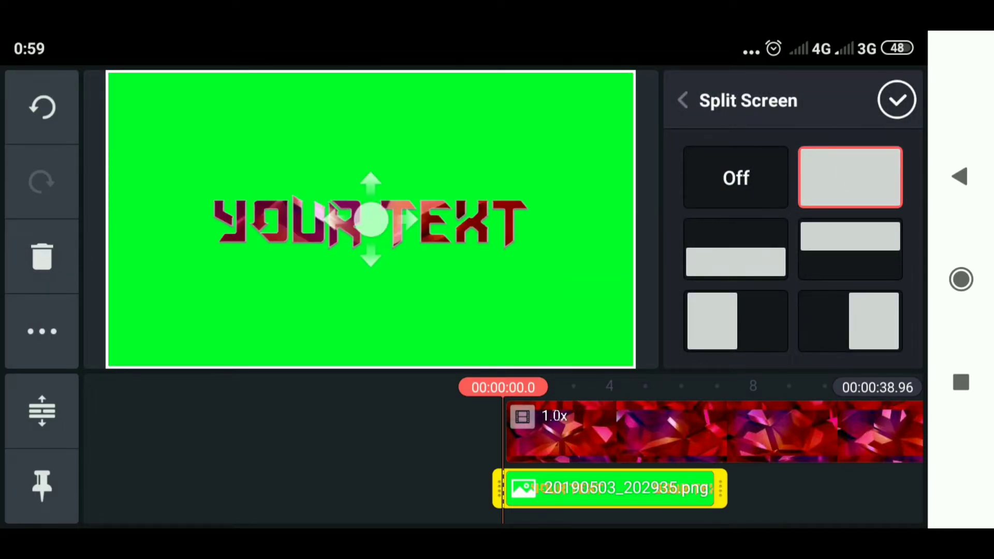
left_click(898, 100)
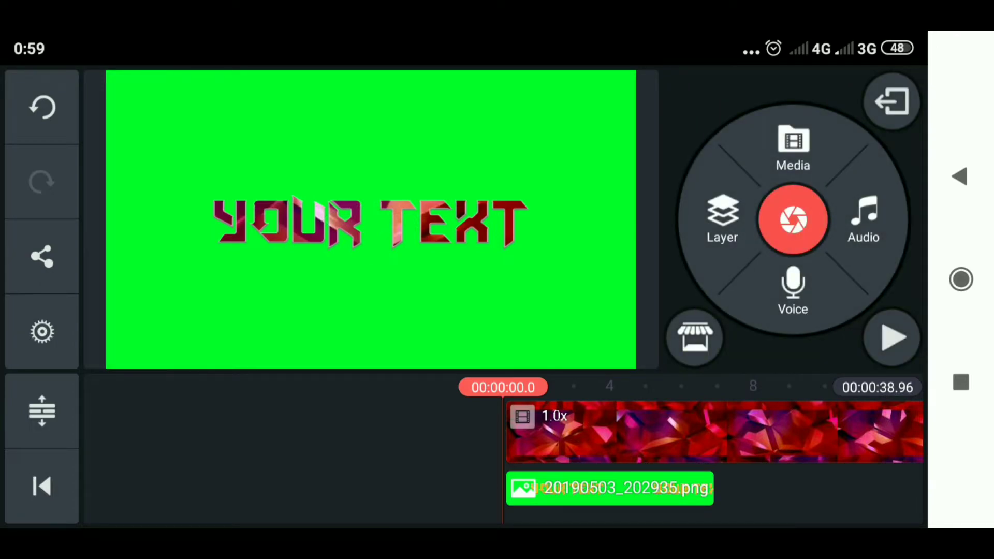
- Play the project and park the playhead at about 5.7 seconds
left_click(899, 336)
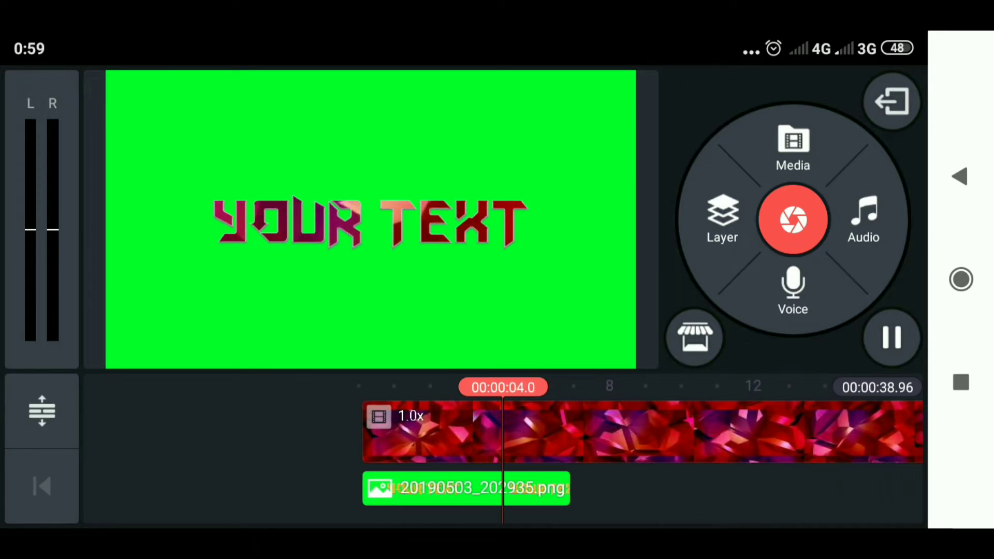
left_click(894, 339)
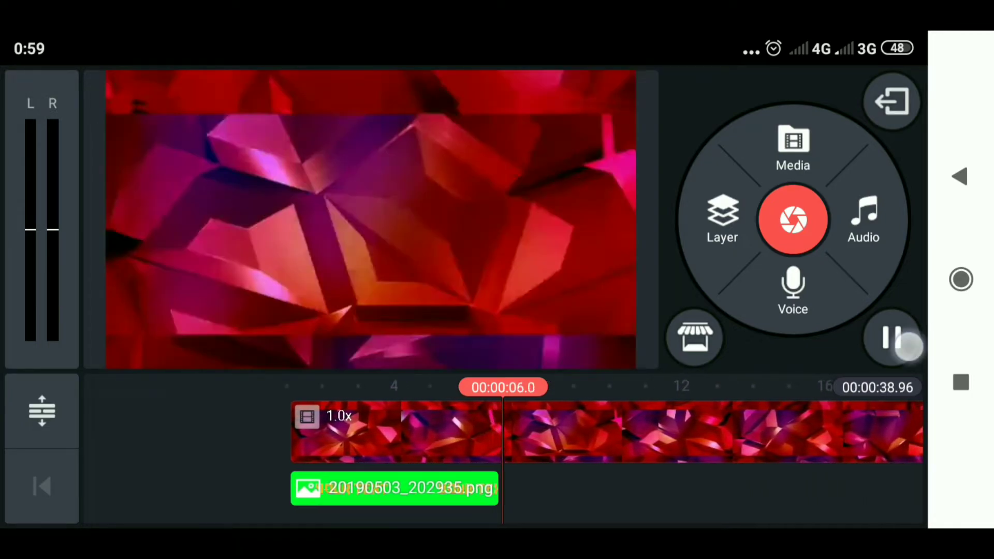
left_click_drag(726, 492, 715, 505)
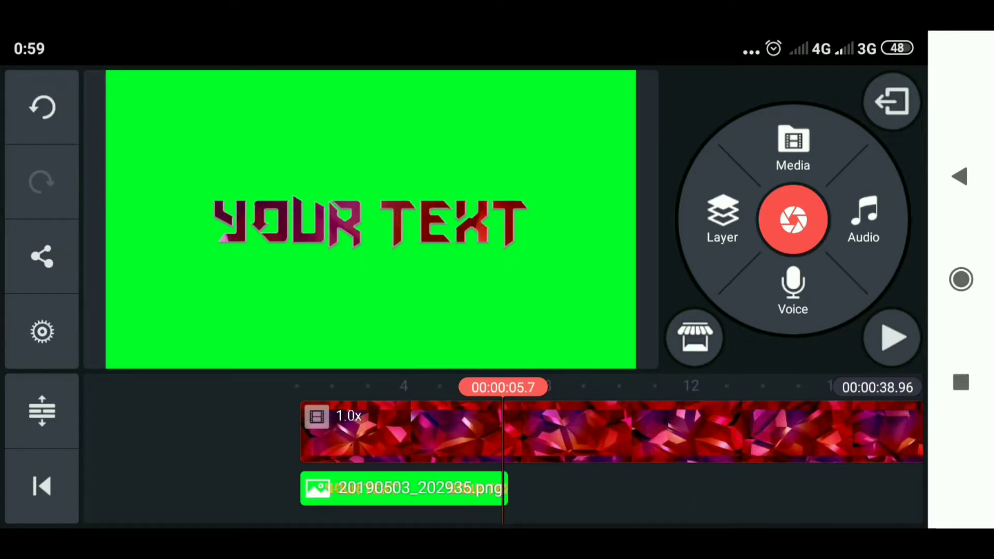
- Trim the red background clip to the right of the playhead
left_click(691, 431)
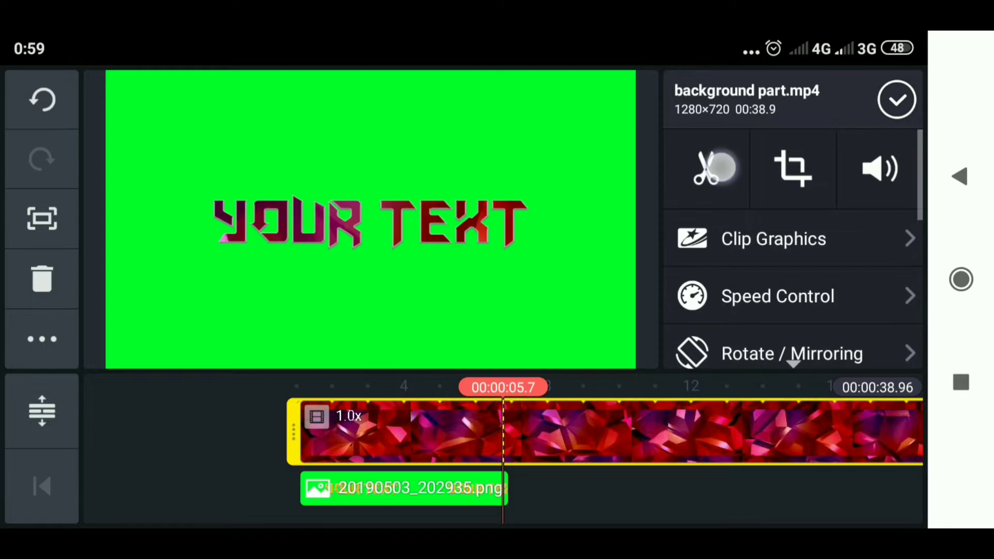
left_click(721, 167)
left_click(780, 216)
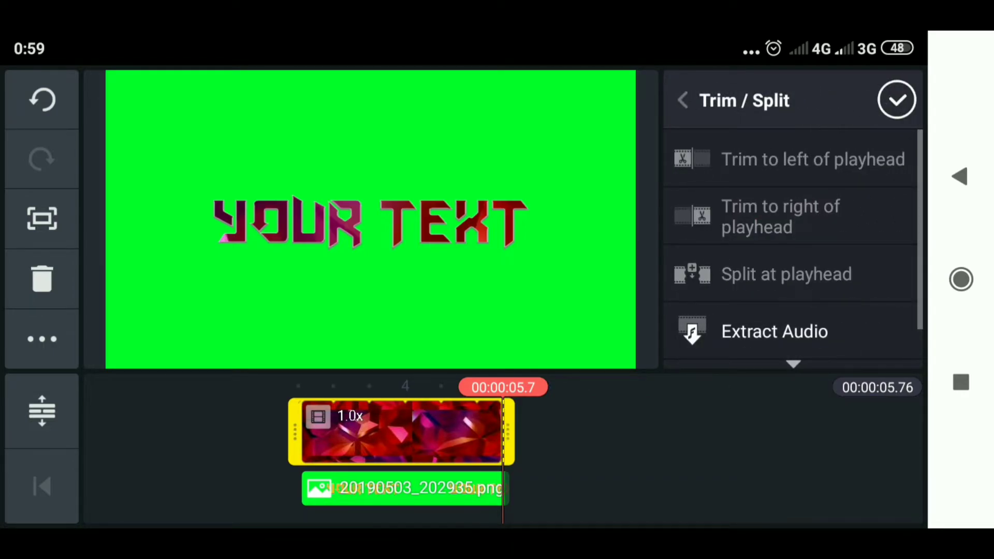
left_click(898, 100)
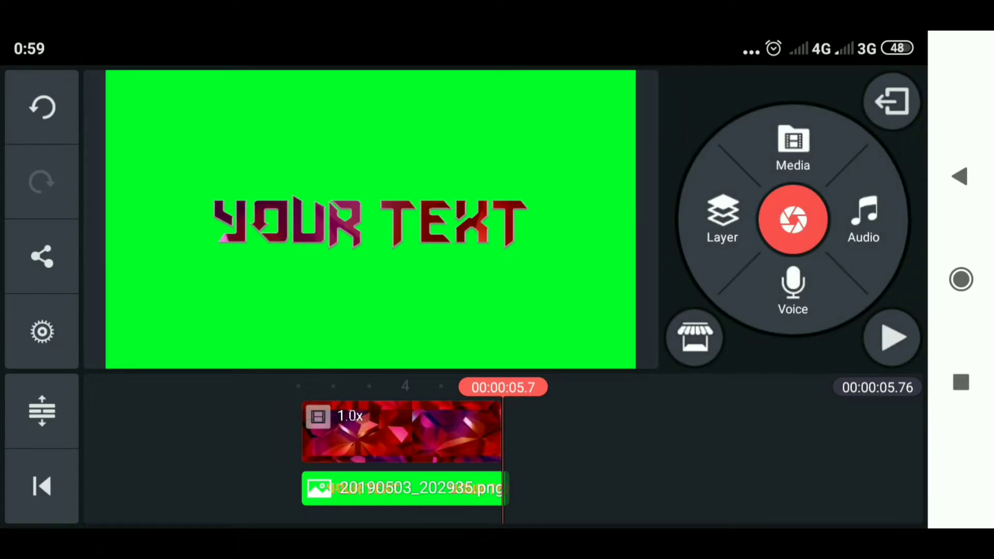
- Export the YOUR TEXT project at FHD 1080p, then start a new project
left_click(42, 256)
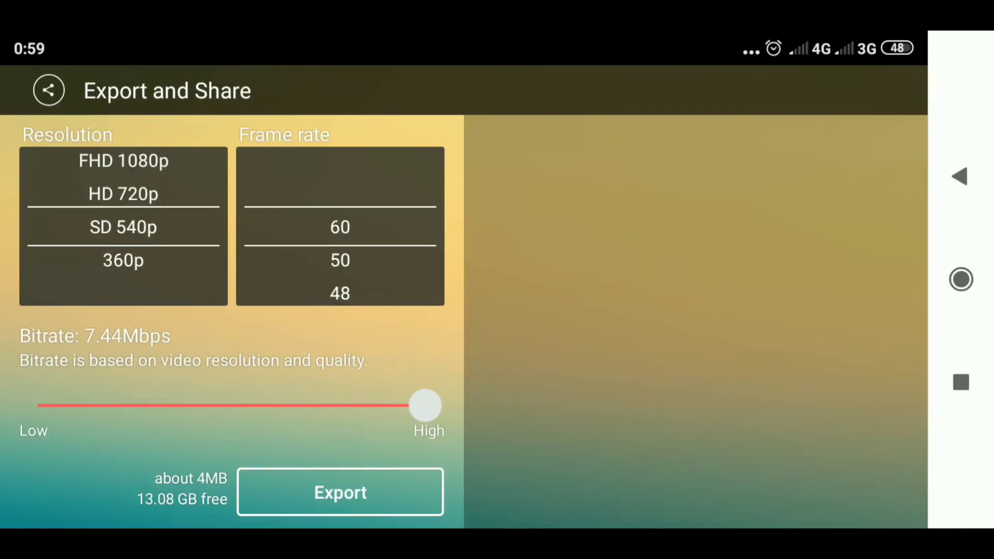
left_click_drag(179, 252, 198, 320)
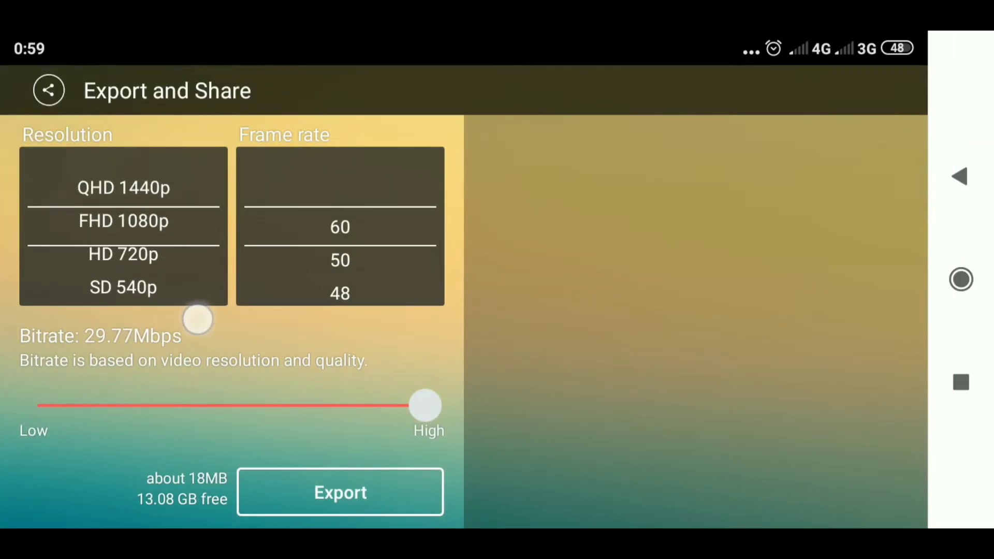
left_click(382, 495)
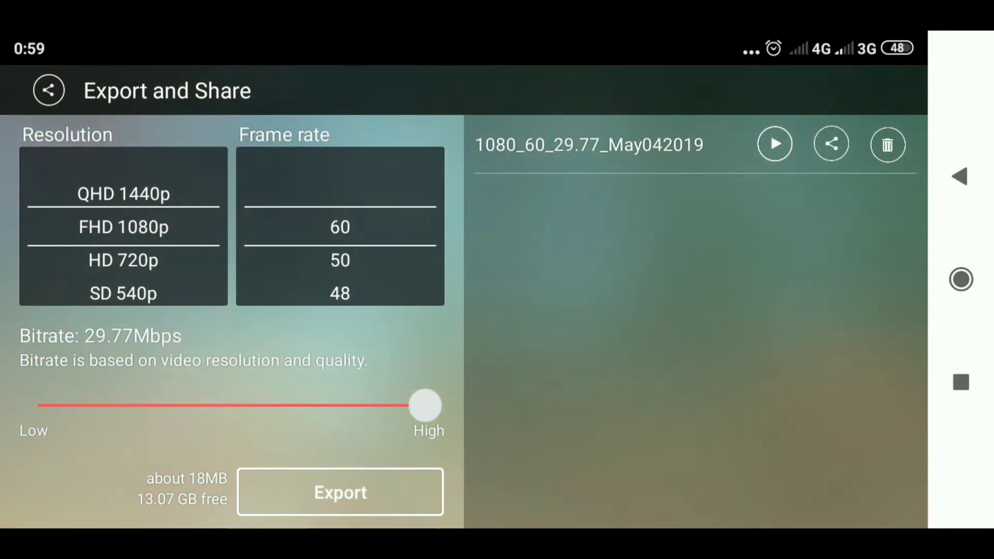
left_click(960, 176)
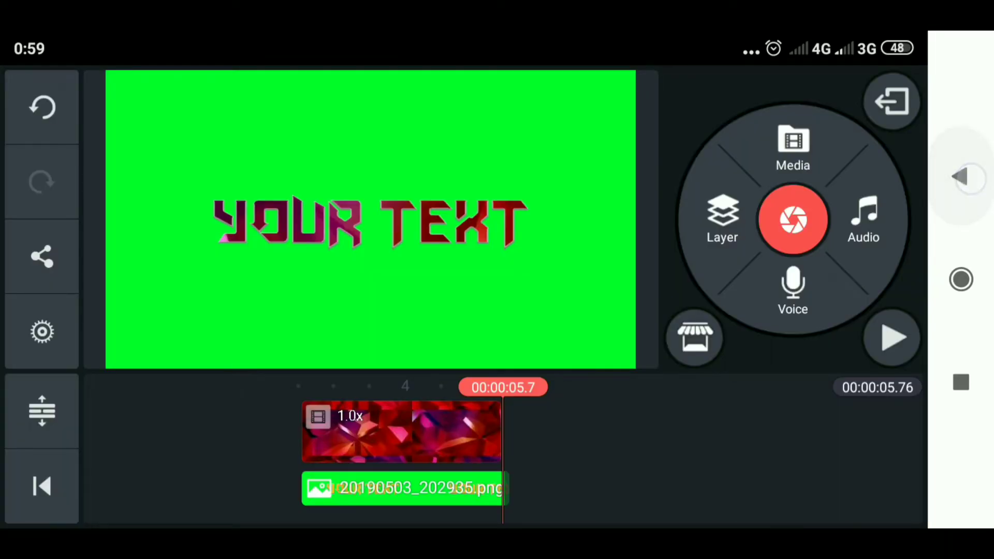
left_click(961, 176)
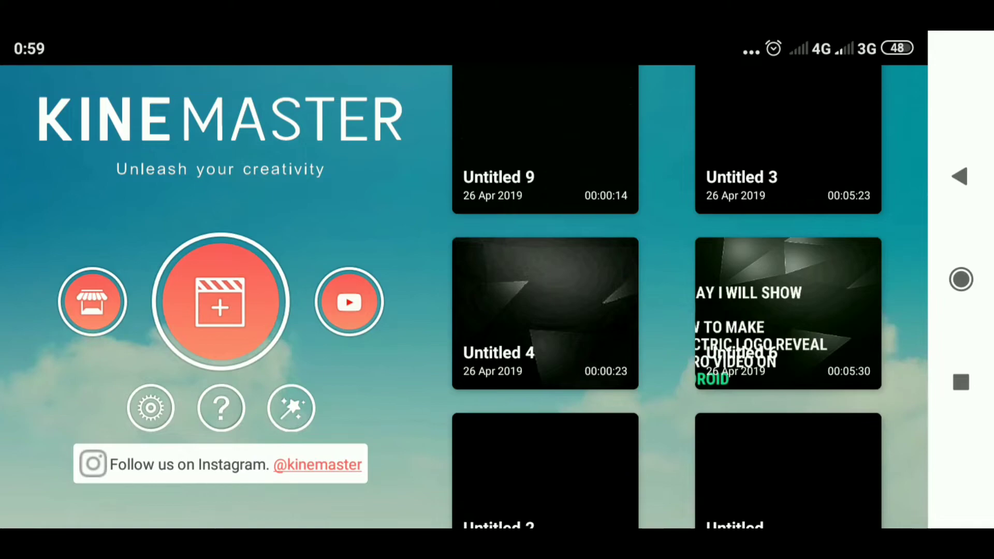
left_click(226, 307)
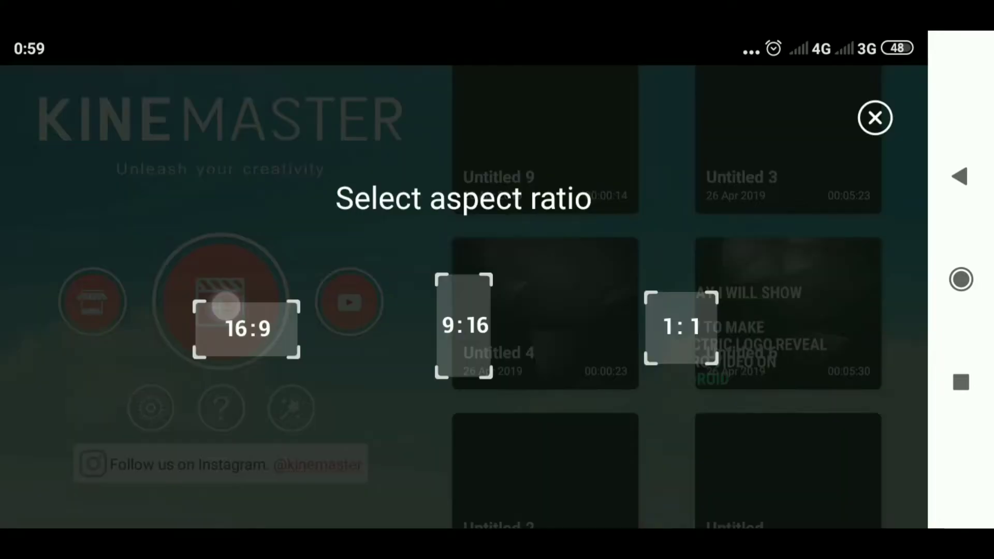
- Create a 16:9 project containing the grey glowing particle clip
left_click(247, 329)
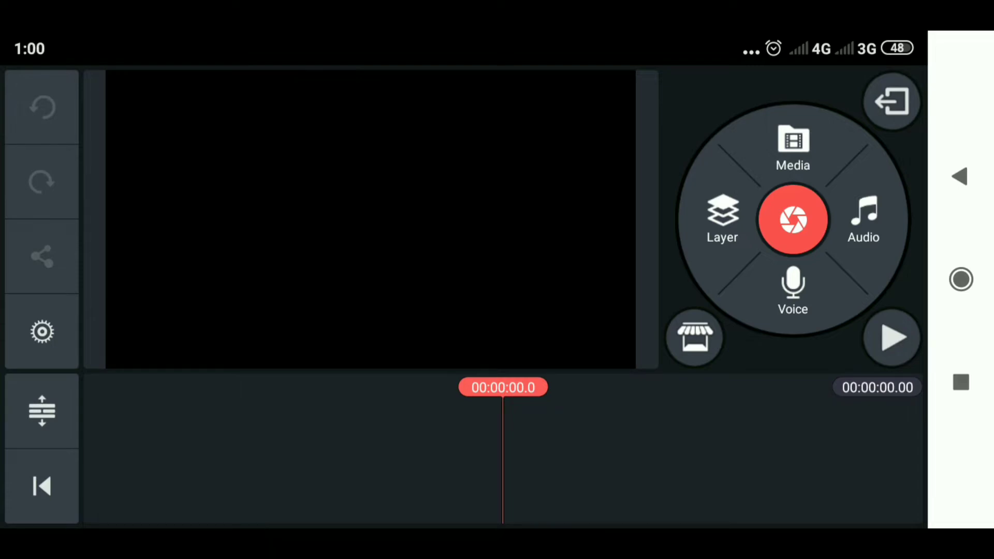
left_click(794, 148)
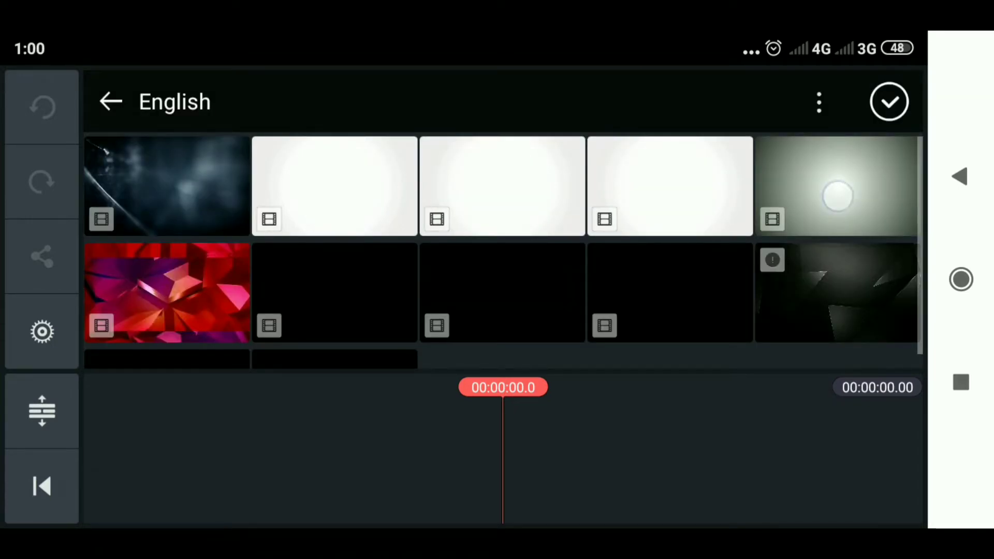
left_click(838, 196)
left_click(890, 102)
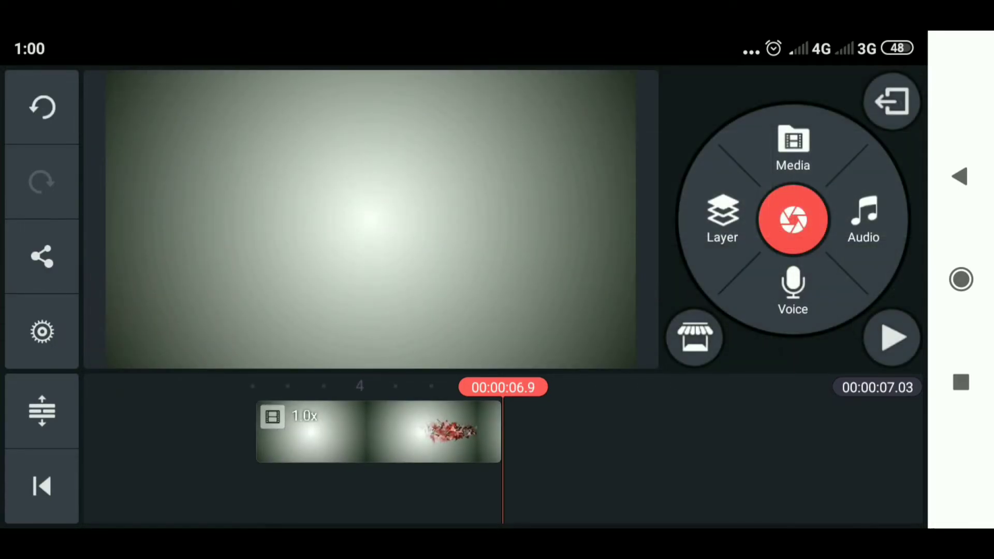
- Preview the 7.03-second clip from its start, then rewind near the beginning
left_click_drag(633, 440, 878, 435)
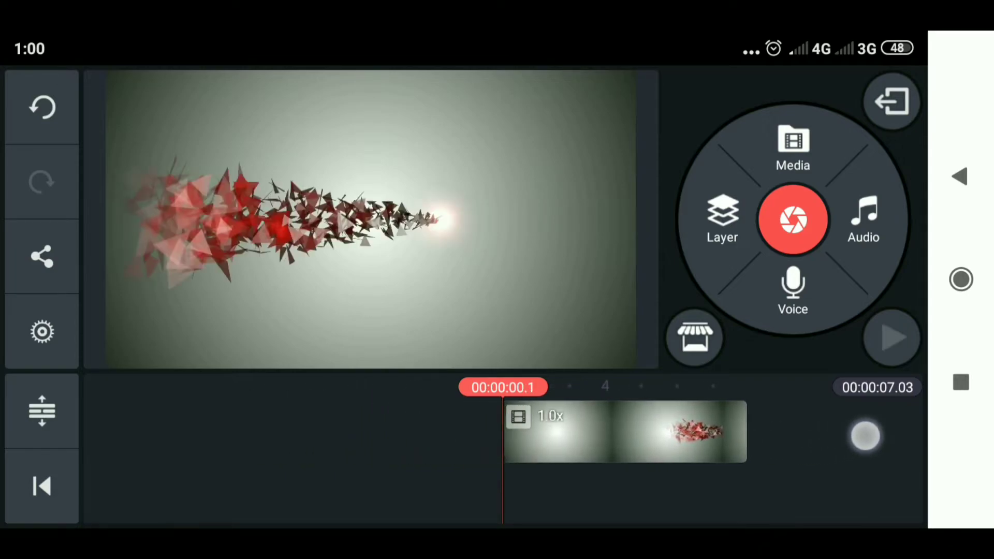
left_click(892, 338)
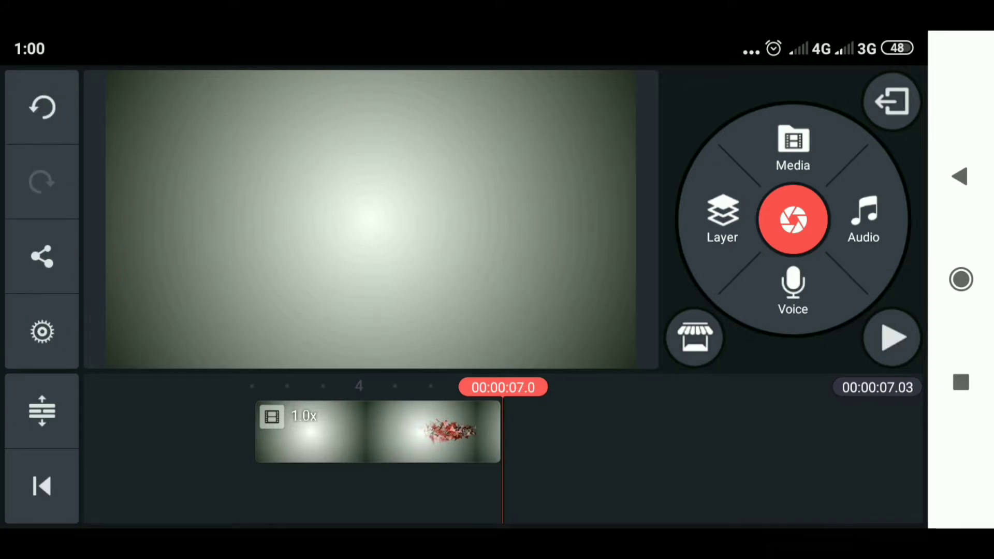
mouse_move(616, 445)
left_mouse_down()
mouse_move(771, 453)
mouse_move(795, 466)
left_mouse_up()
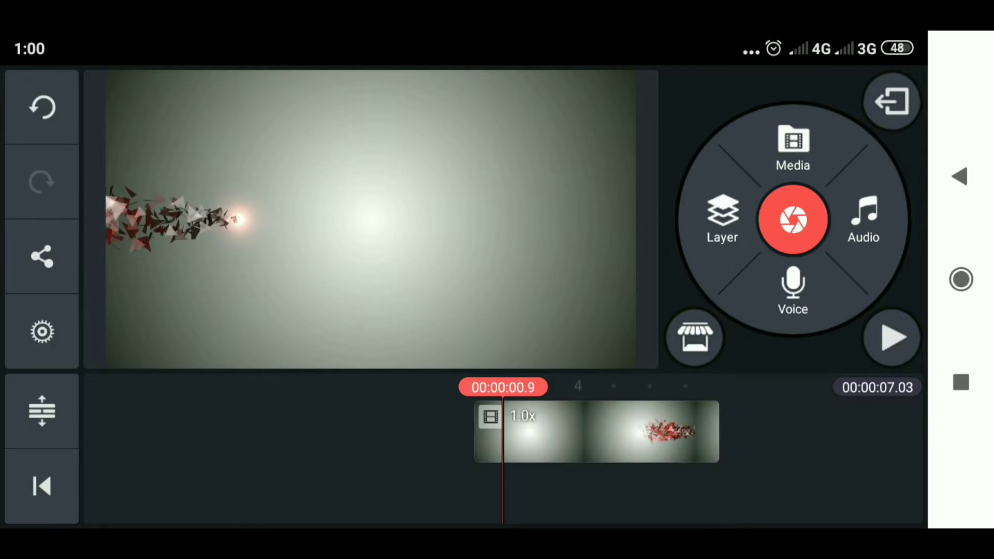
- Add the green YOUR TEXT clip from Export as an enlarged layer
left_click(722, 221)
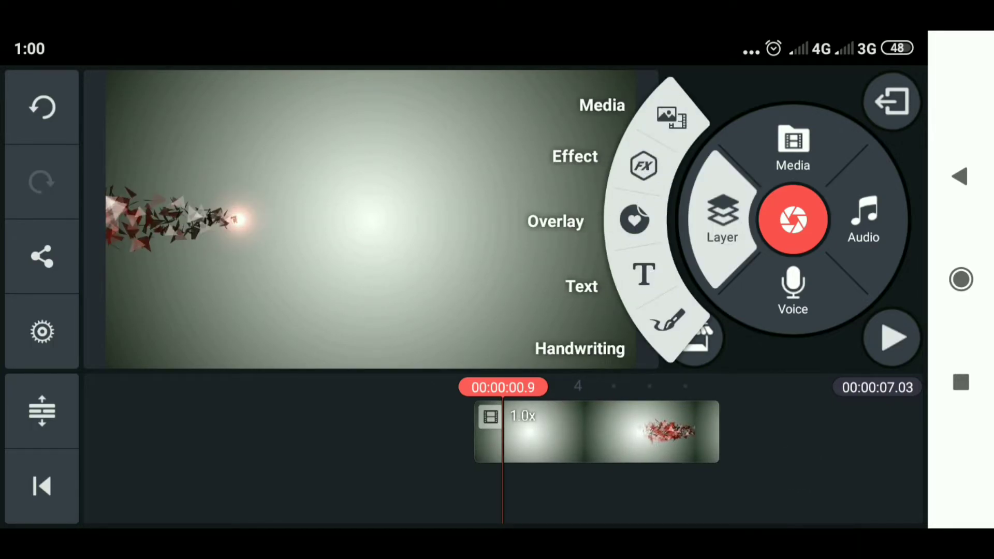
left_click(670, 117)
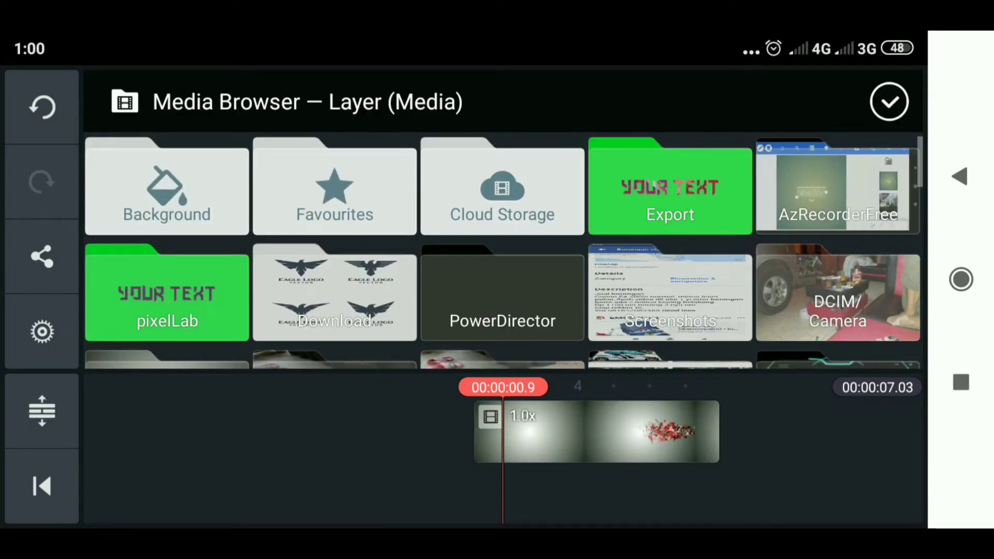
left_click(670, 187)
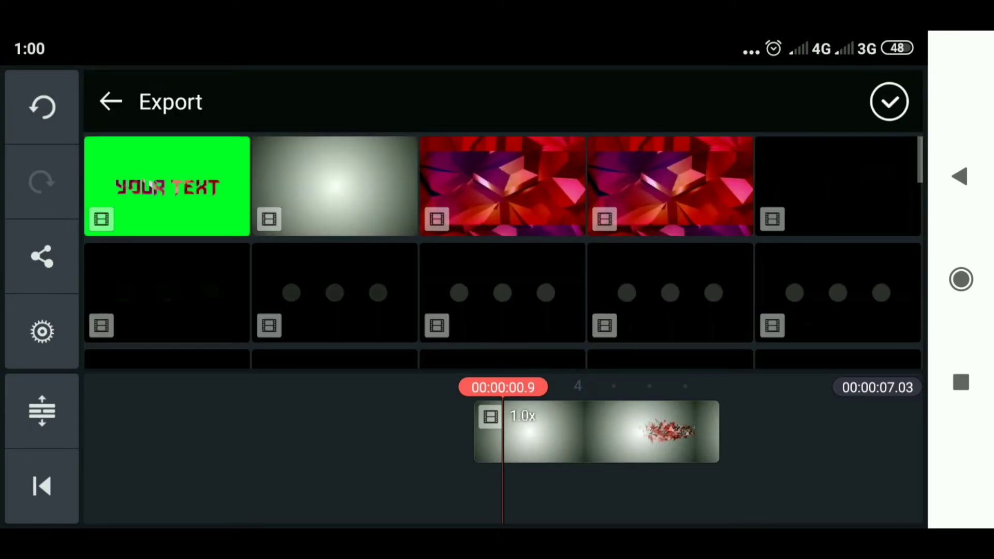
left_click(210, 177)
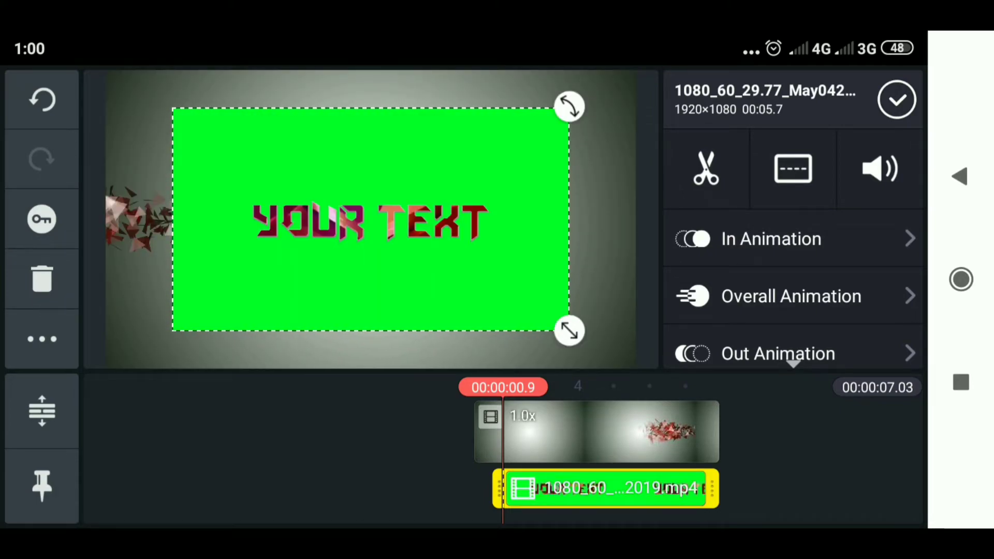
left_click_drag(570, 330, 630, 367)
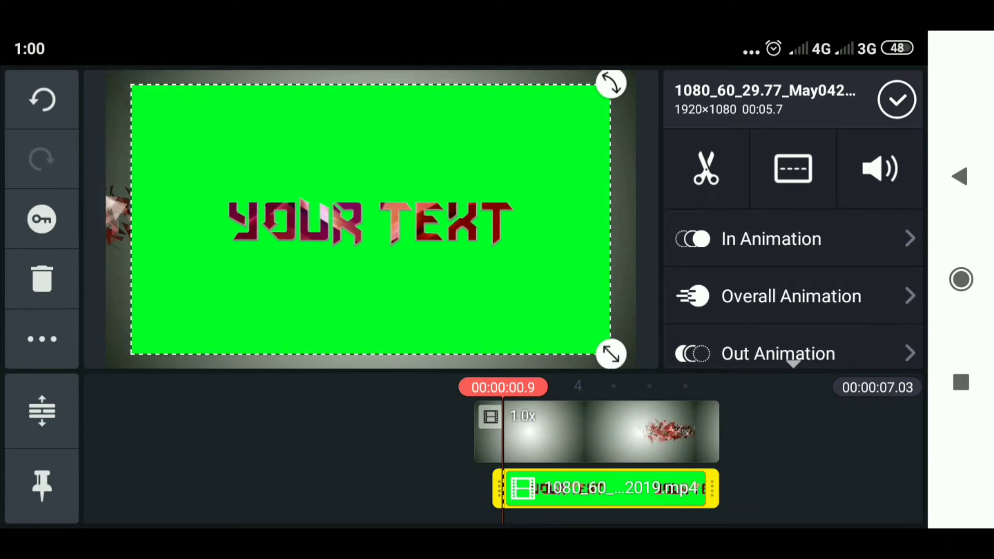
left_click_drag(854, 272, 855, 140)
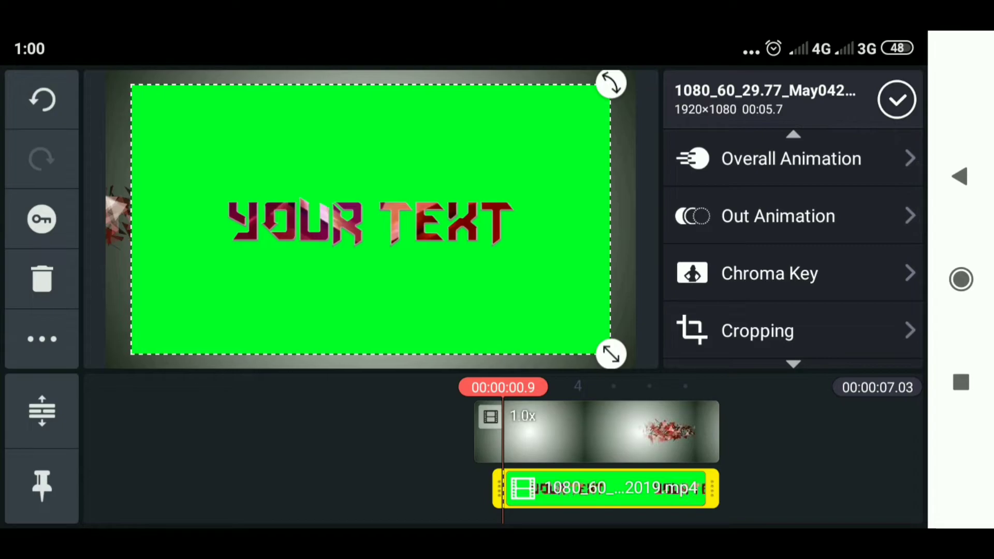
- Enable chroma key on the text layer to remove its green background
left_click(769, 274)
left_click(876, 158)
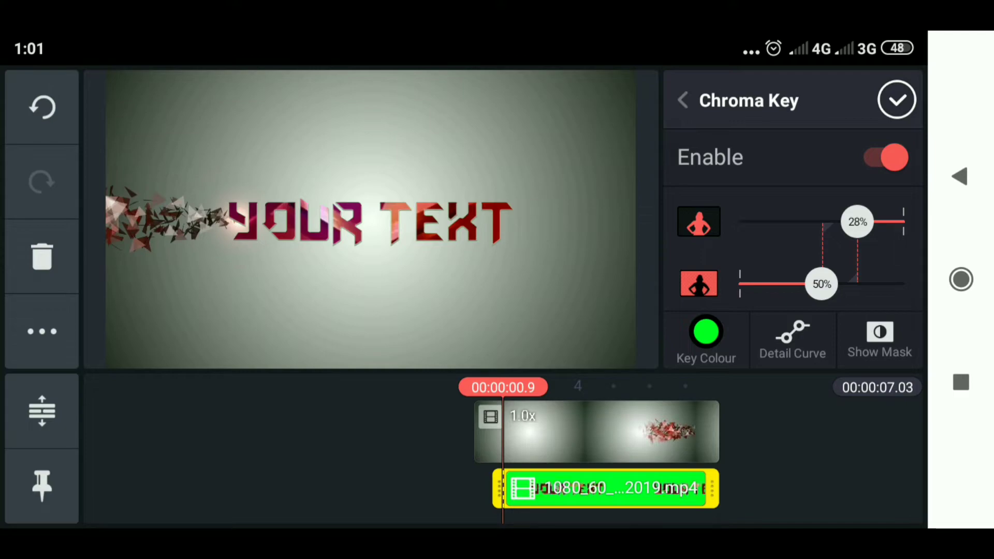
left_click(897, 100)
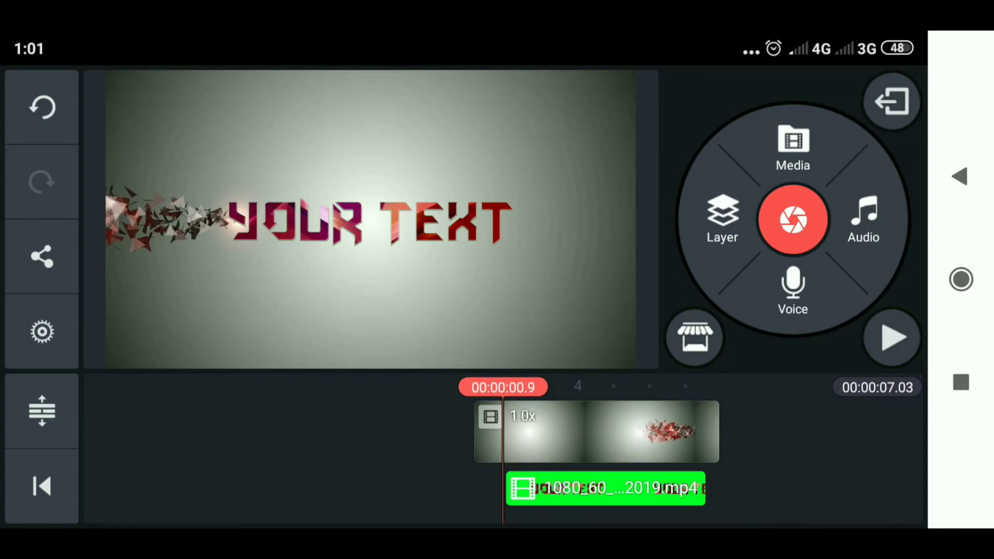
- Give the YOUR TEXT layer a 2.5-second Wipe Right entrance and preview it
left_click(641, 490)
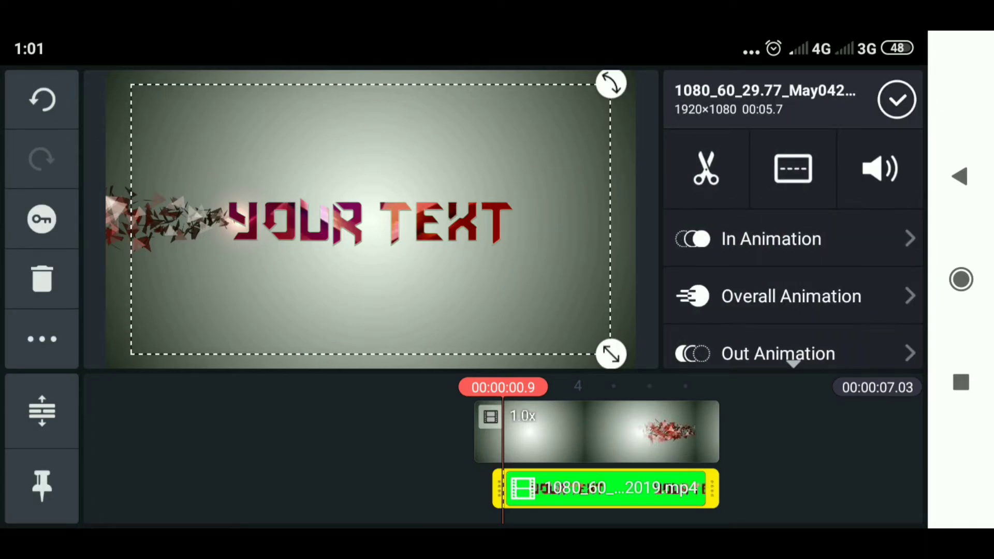
left_click(777, 240)
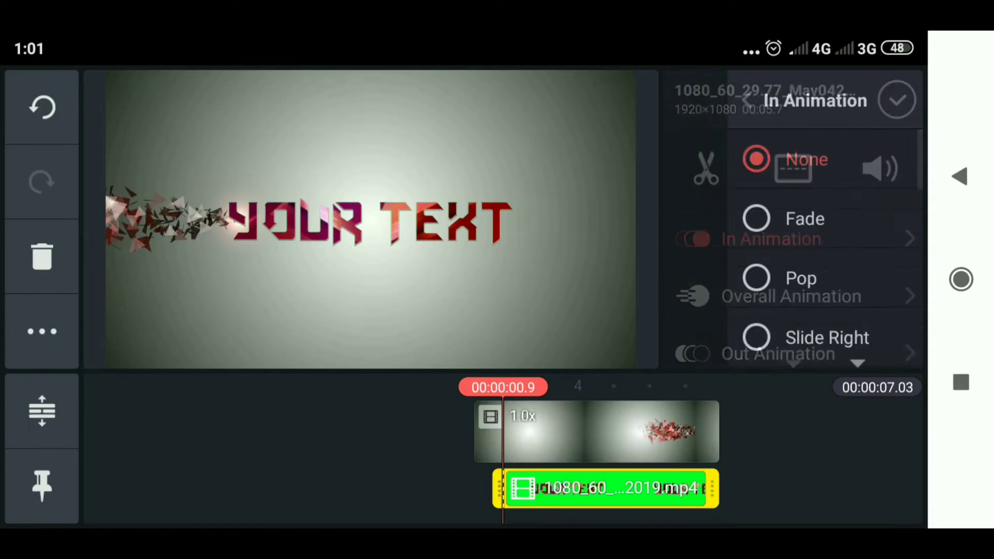
scroll(793, 249, "down", 5)
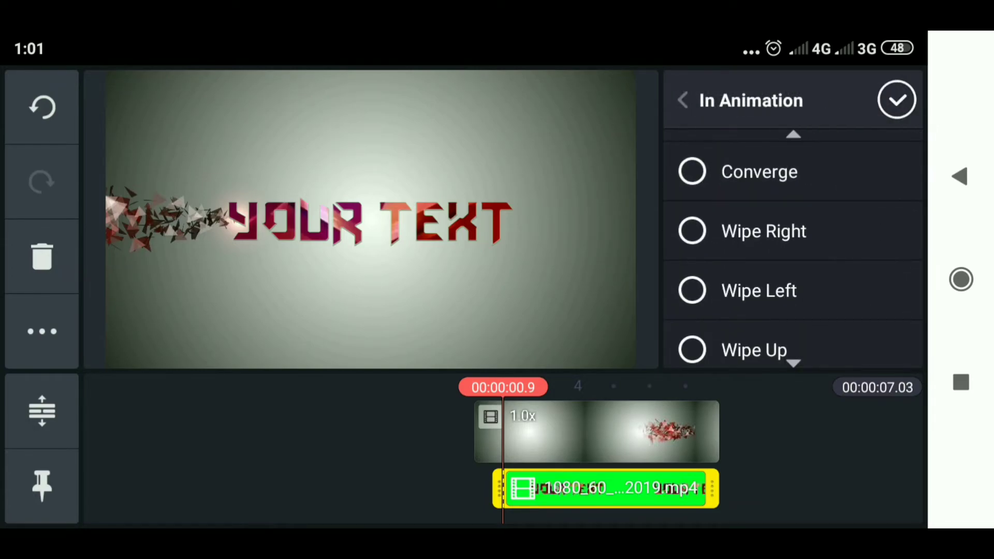
left_click(764, 231)
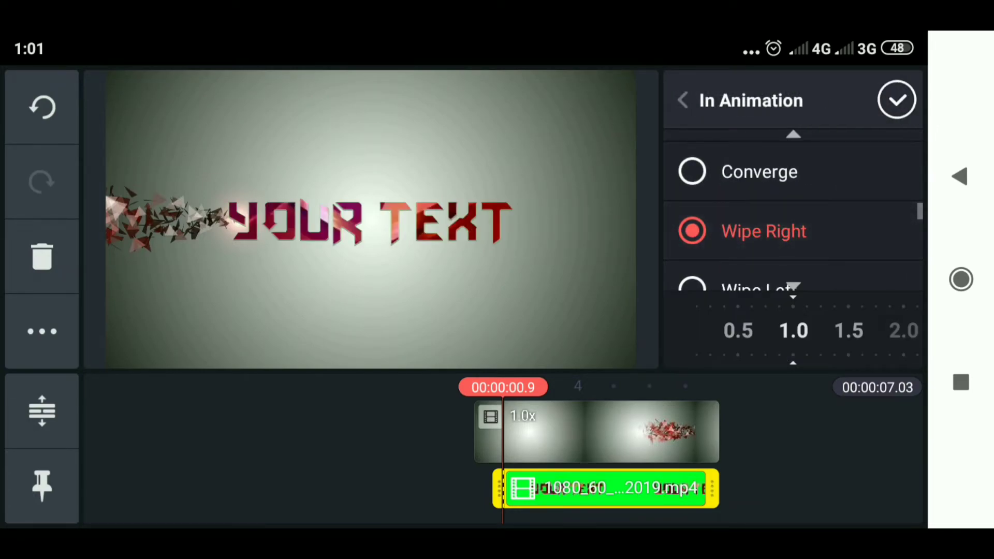
left_click_drag(885, 328, 721, 415)
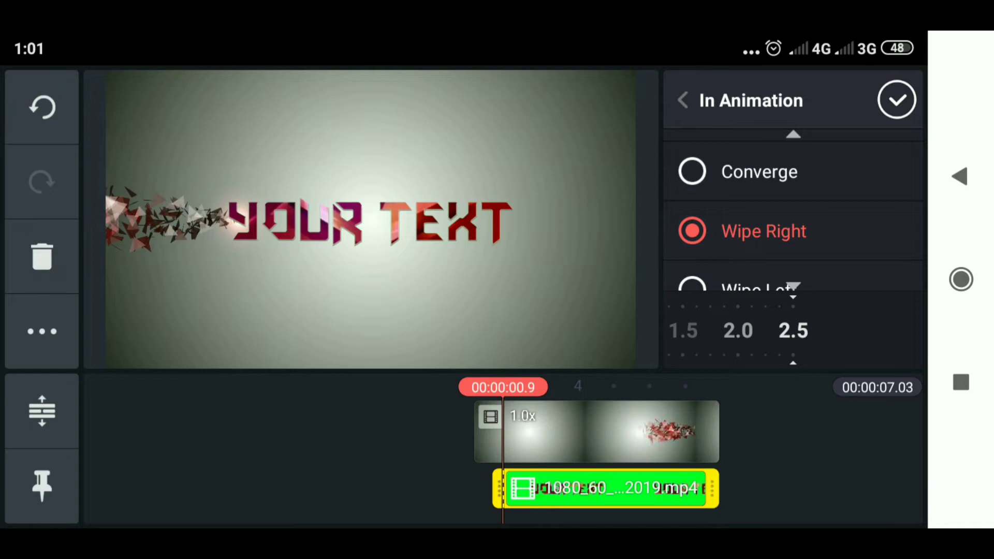
left_click(897, 100)
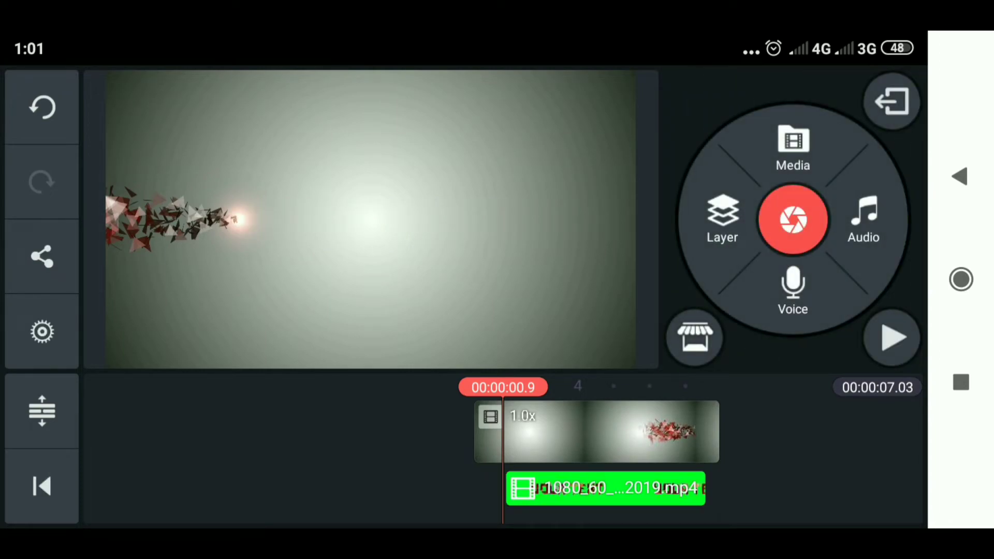
left_click_drag(780, 472, 839, 462)
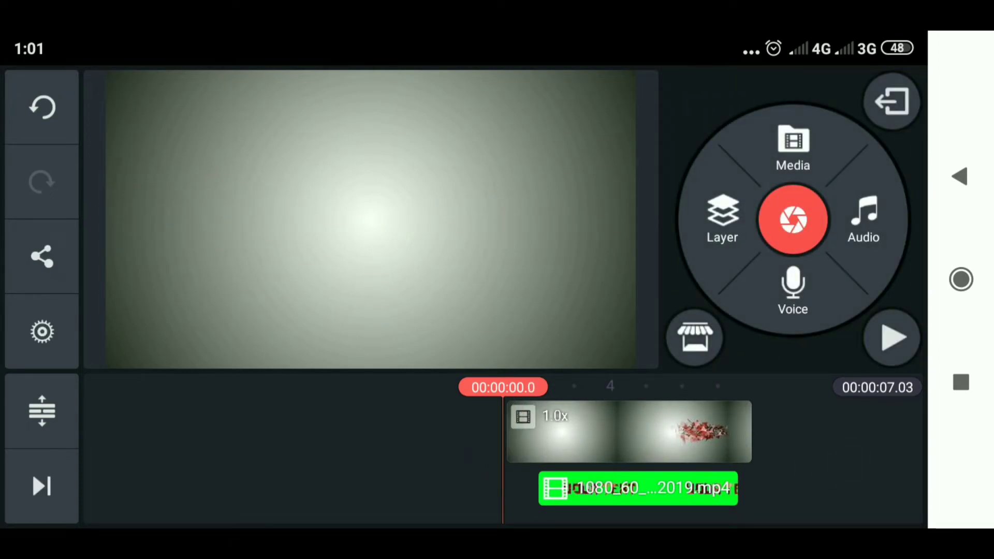
left_click(893, 338)
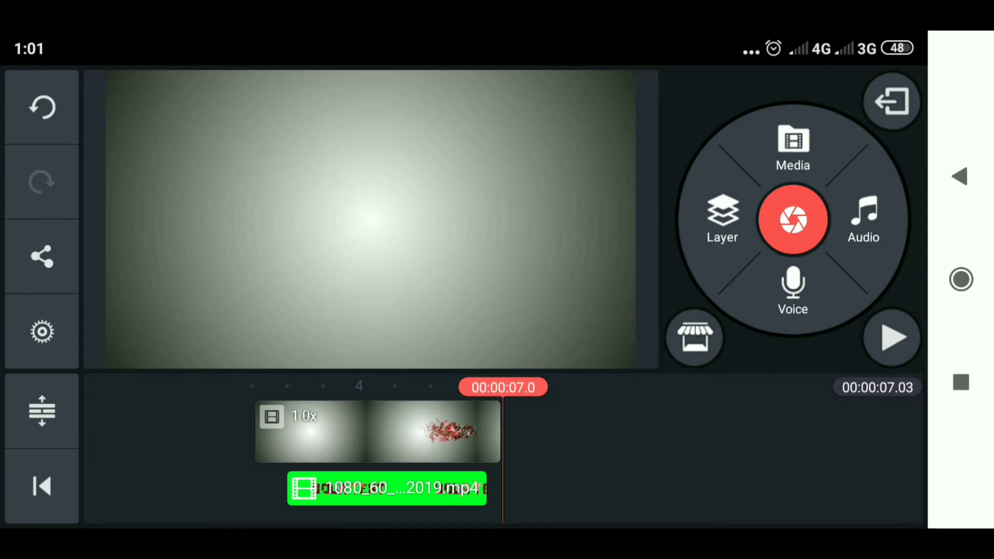
- Open keyframe controls for the YOUR TEXT layer near the clip's end
left_click(387, 488)
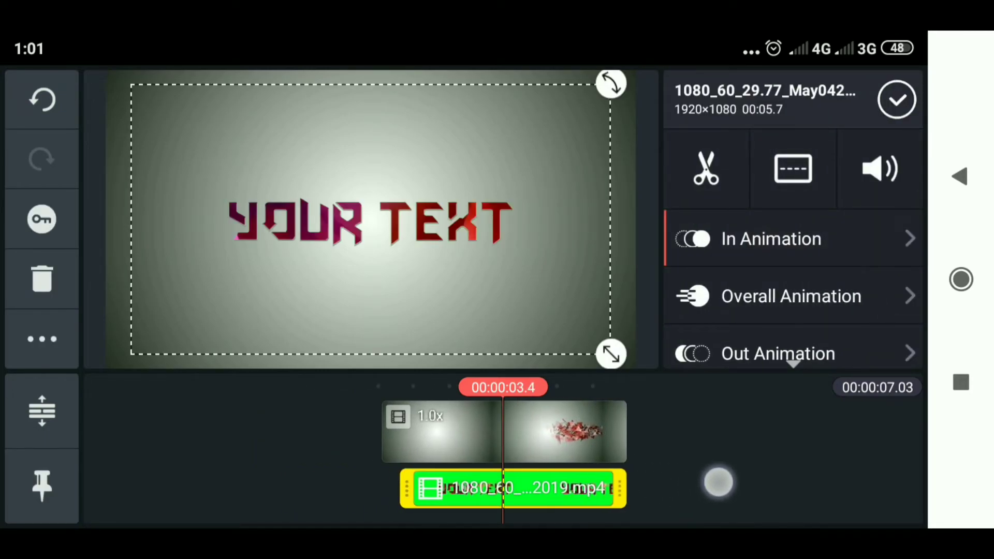
left_click_drag(719, 482, 799, 461)
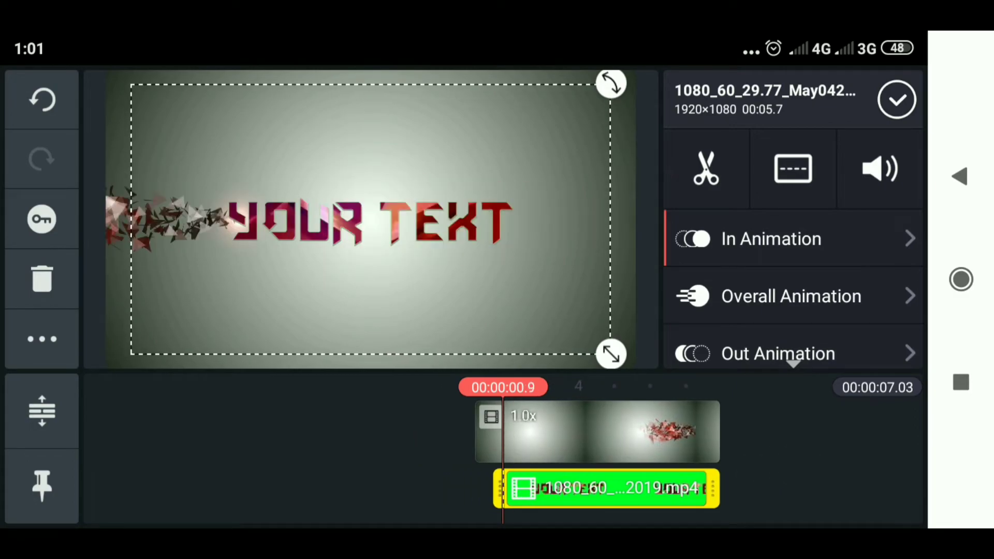
left_click(42, 219)
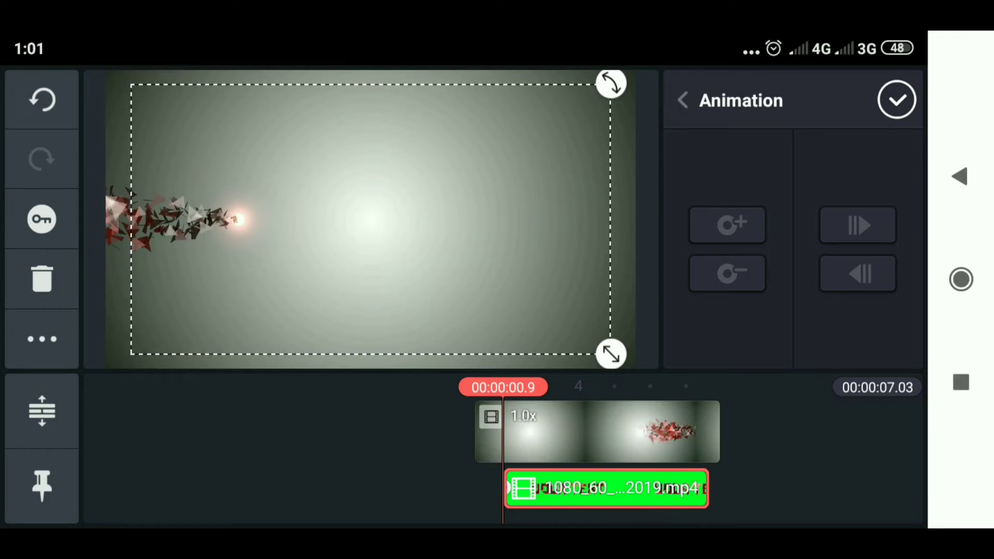
mouse_move(825, 477)
left_mouse_down()
mouse_move(745, 497)
mouse_move(604, 511)
left_mouse_up()
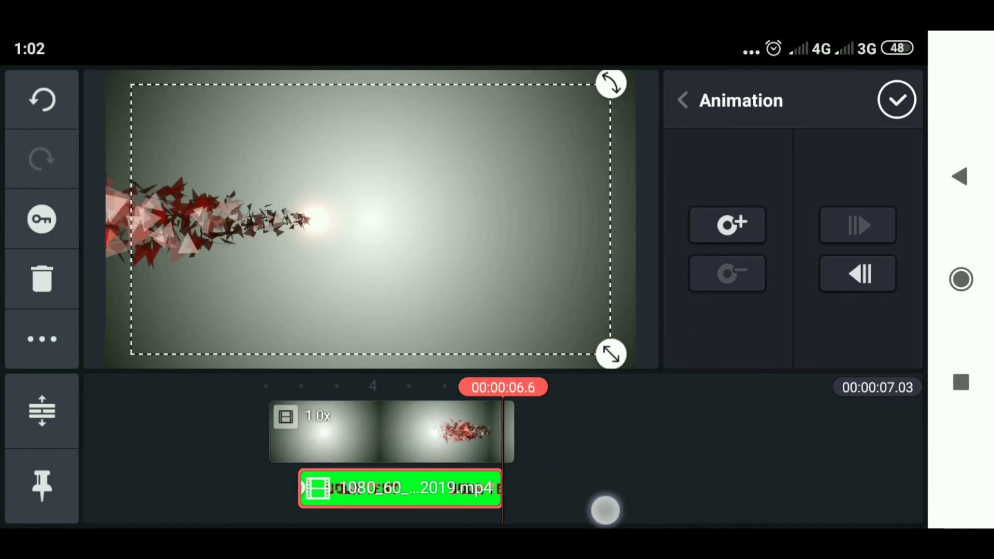
- Add an end keyframe with YOUR TEXT enlarged, then replay from the start
left_click(728, 224)
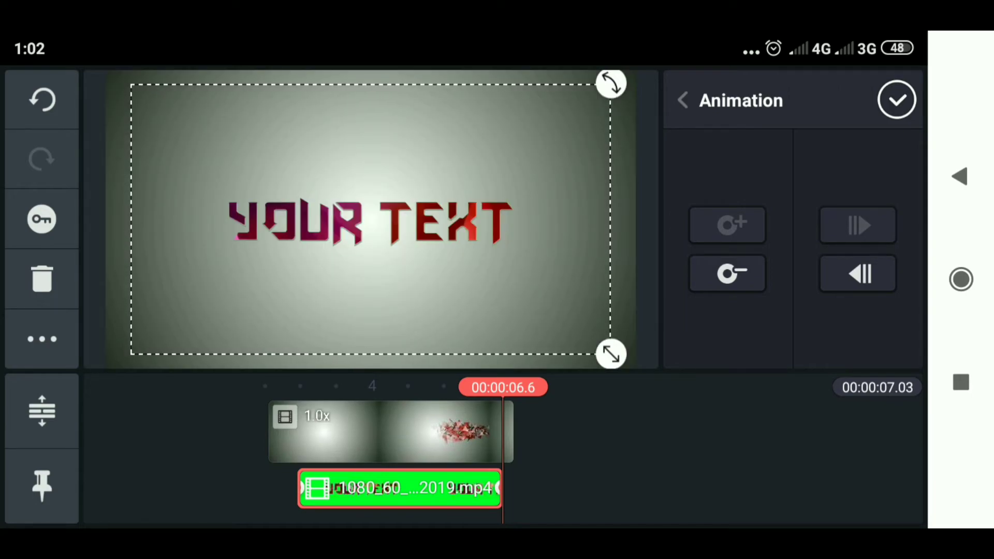
left_click(619, 365)
left_click_drag(619, 365, 659, 410)
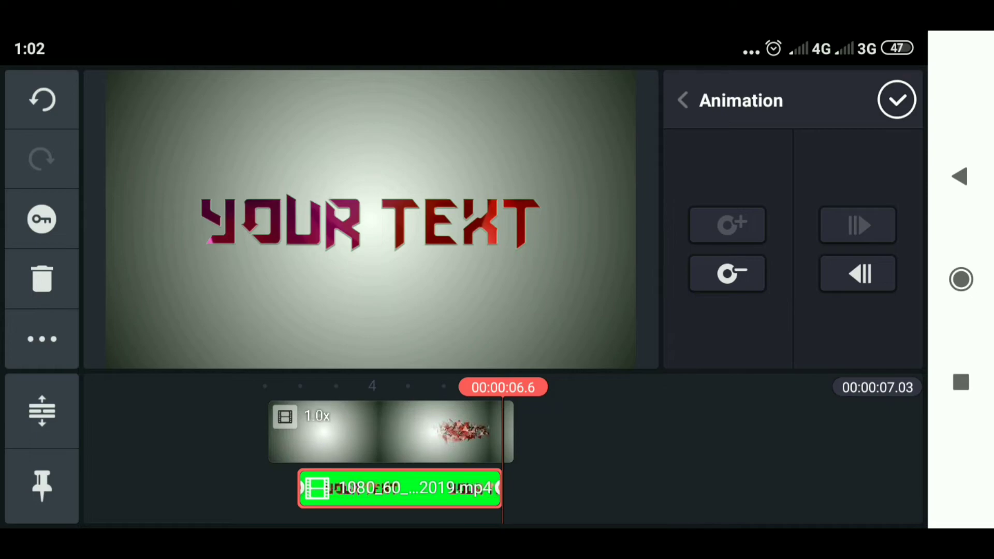
left_click(898, 101)
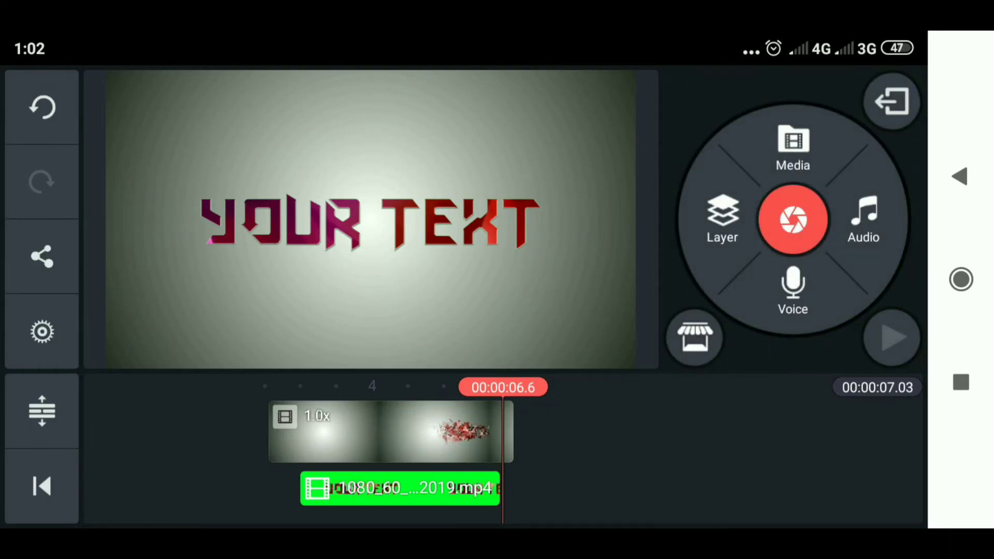
left_click_drag(631, 467, 867, 431)
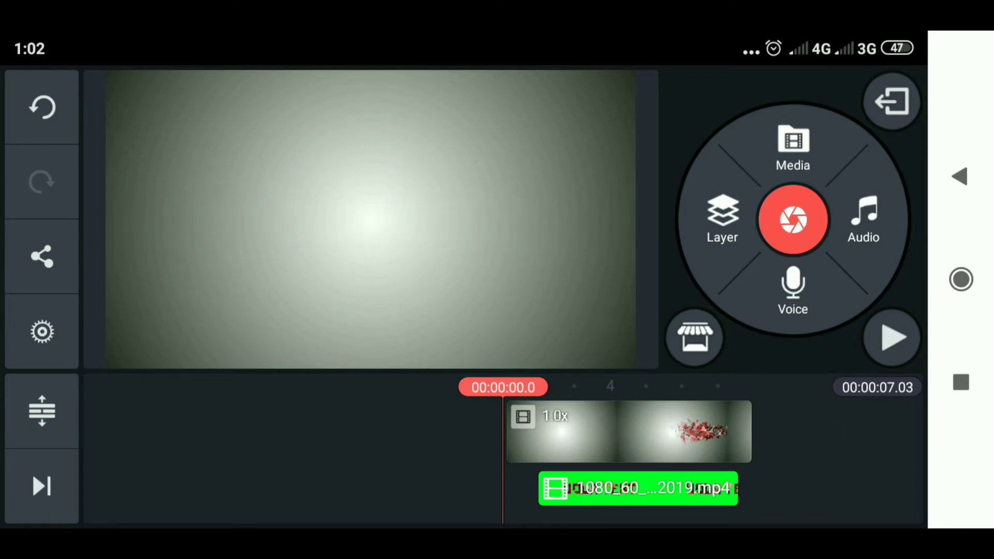
left_click(893, 338)
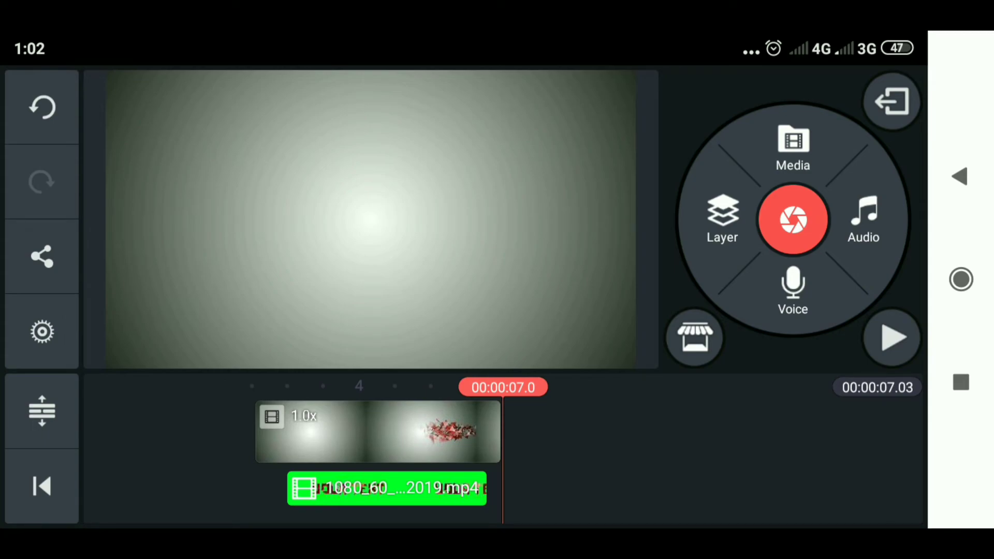
mouse_move(626, 467)
left_mouse_down()
mouse_move(790, 475)
mouse_move(867, 451)
left_mouse_up()
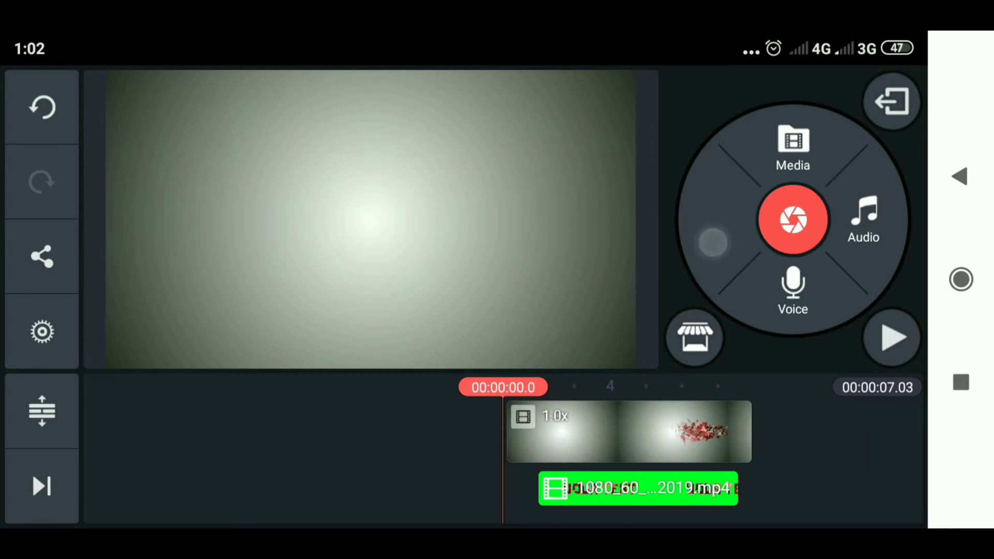
- Add Flicker.mp4 as a full-frame layer over the grey video
left_click(713, 242)
left_click(672, 116)
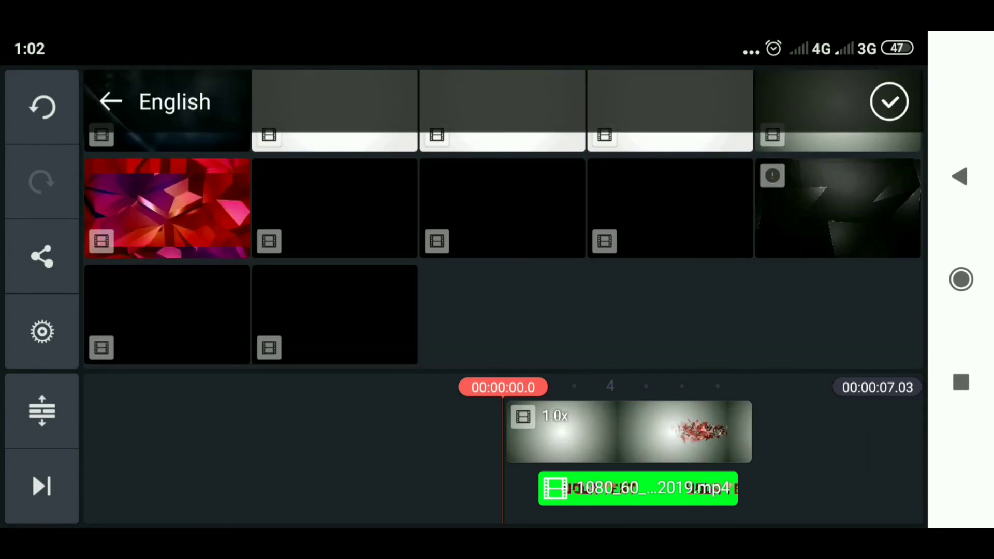
left_click(202, 315)
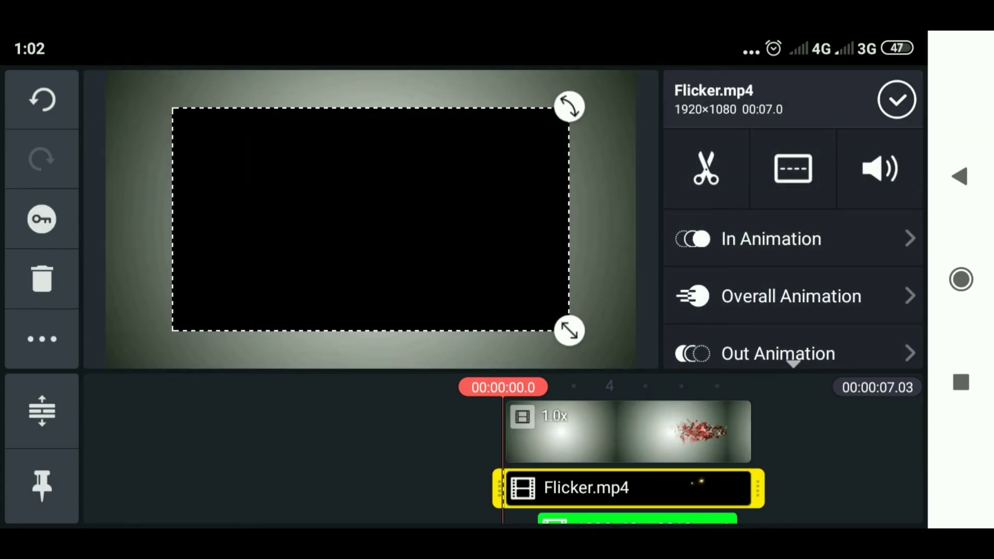
left_click(793, 169)
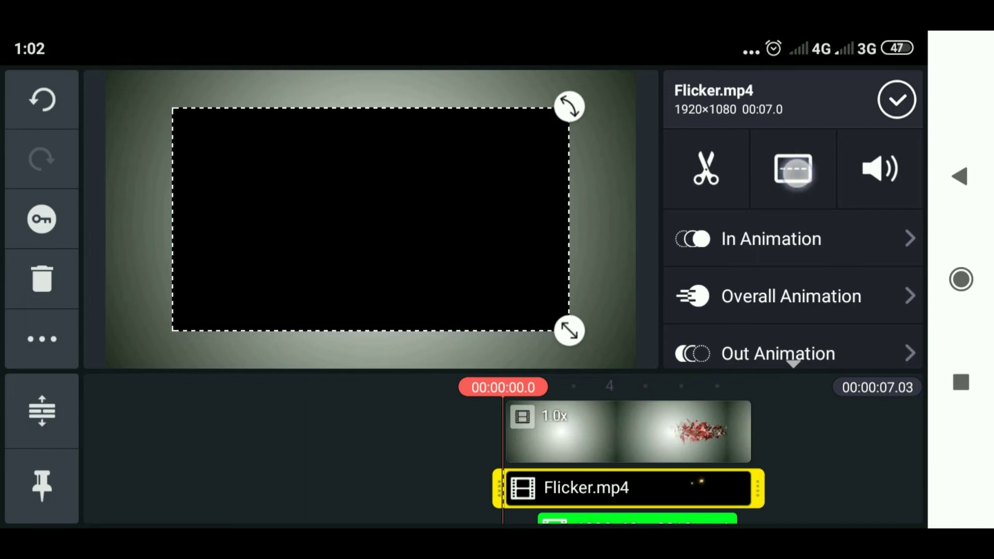
left_click(850, 178)
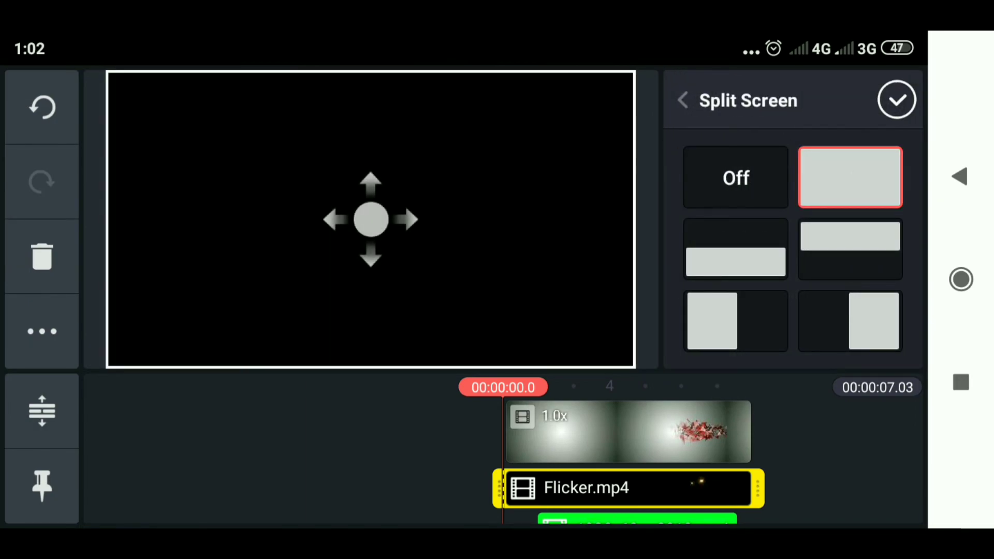
left_click(897, 99)
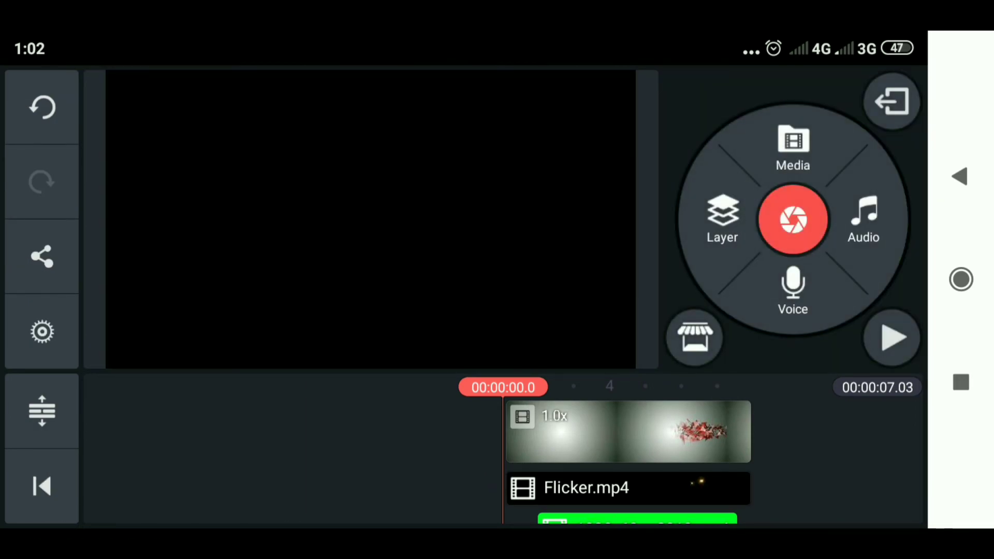
- Set the Flicker.mp4 layer's blending mode to Screen
left_click(712, 493)
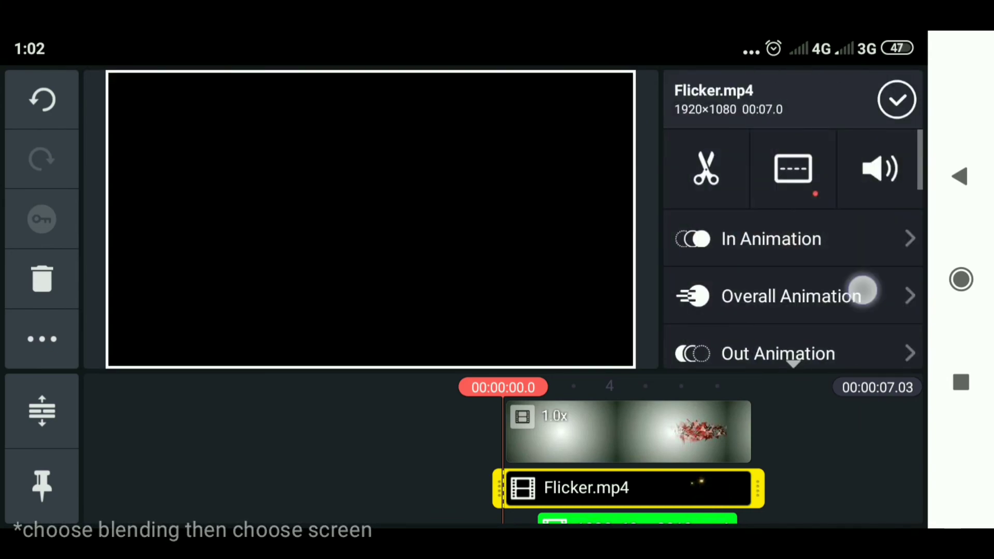
left_click_drag(863, 290, 892, 185)
scroll(892, 185, "down", 2)
scroll(893, 173, "down", 2)
scroll(888, 184, "down", 2)
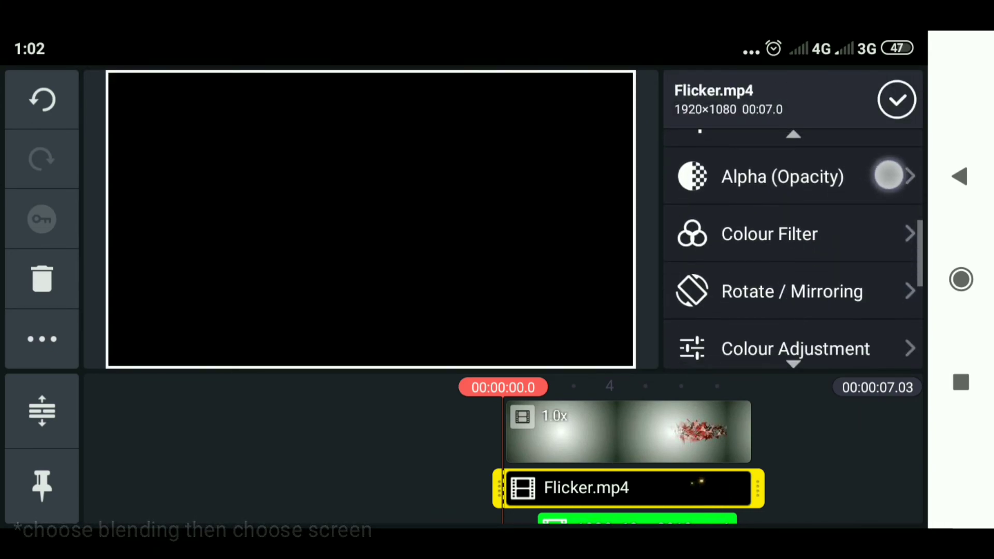
scroll(887, 176, "down", 2)
scroll(891, 169, "down", 2)
scroll(887, 175, "down", 2)
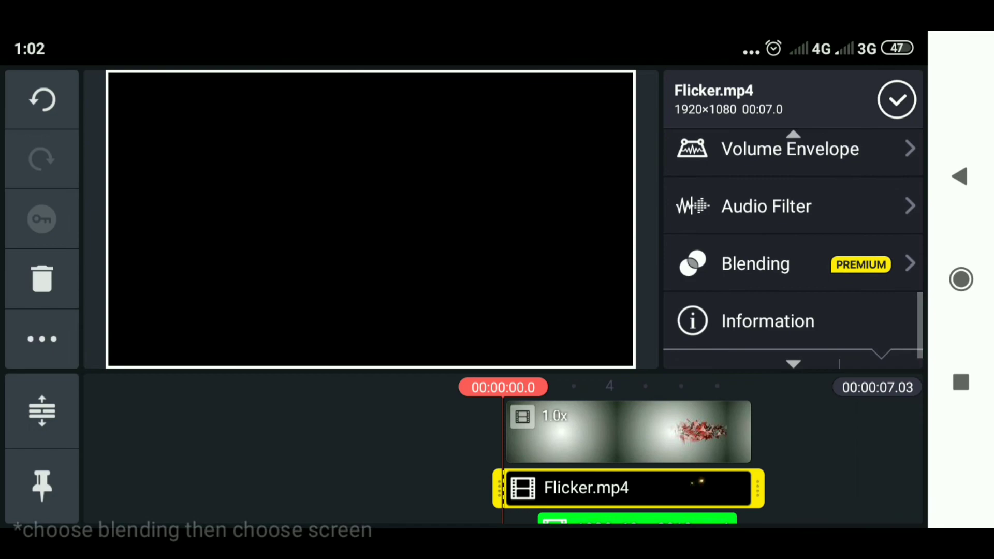
left_click(780, 264)
scroll(778, 313, "down", 2)
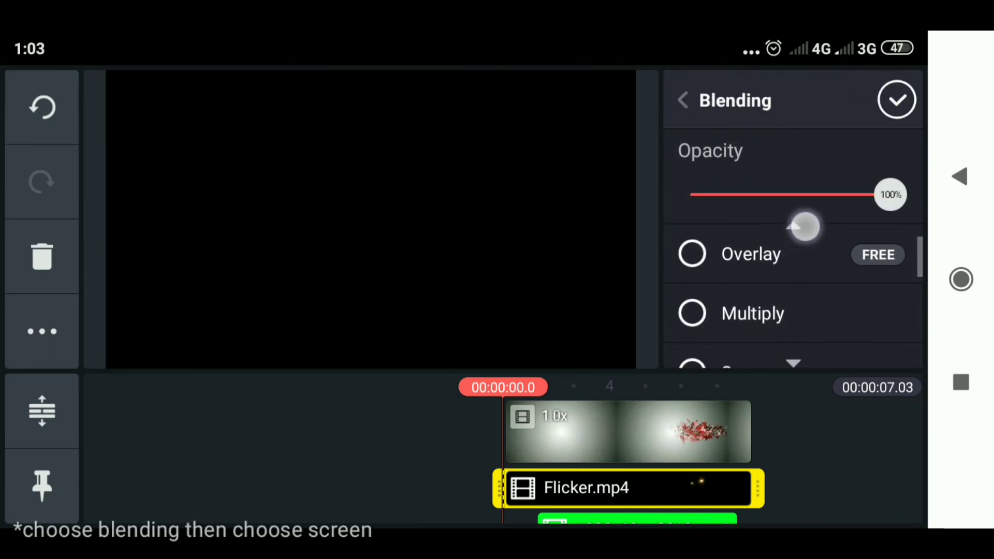
scroll(777, 311, "down", 2)
left_click(765, 269)
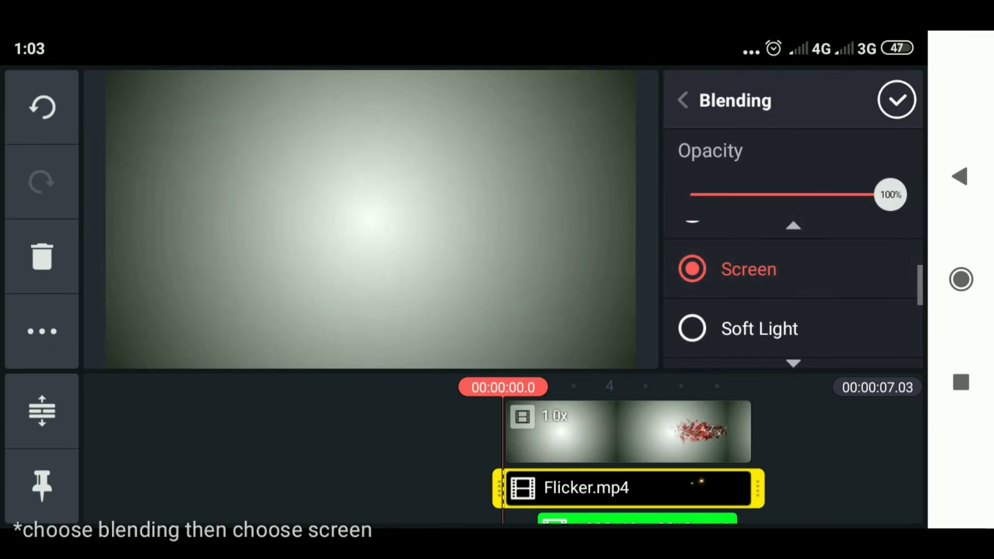
left_click(899, 106)
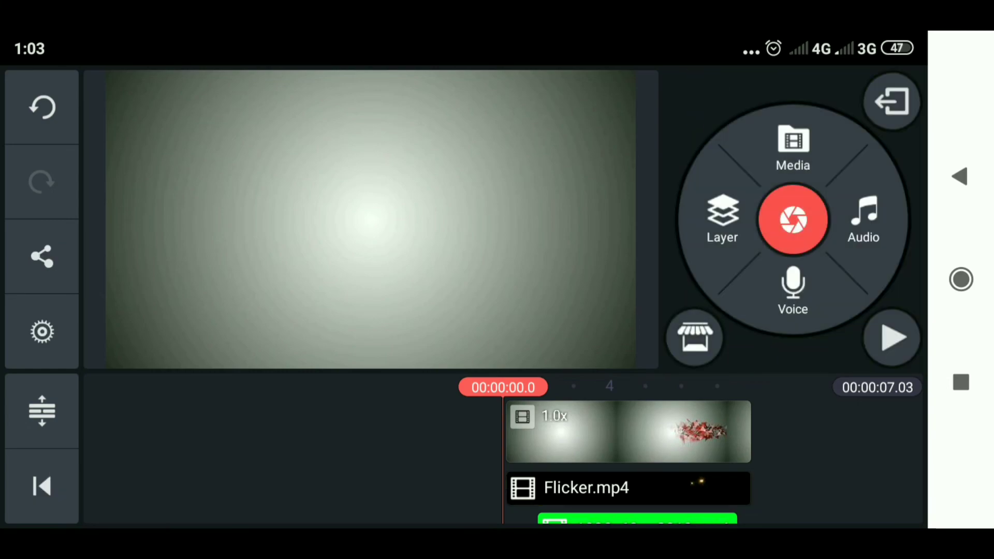
- Play the sparkle-overlay project, then bring up the Export and Share settings
left_click(892, 338)
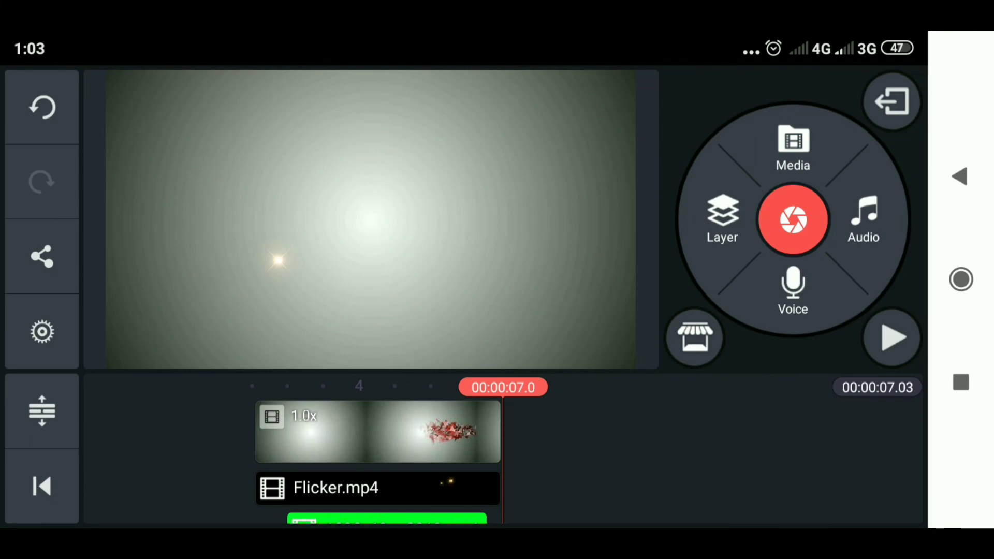
left_click(42, 257)
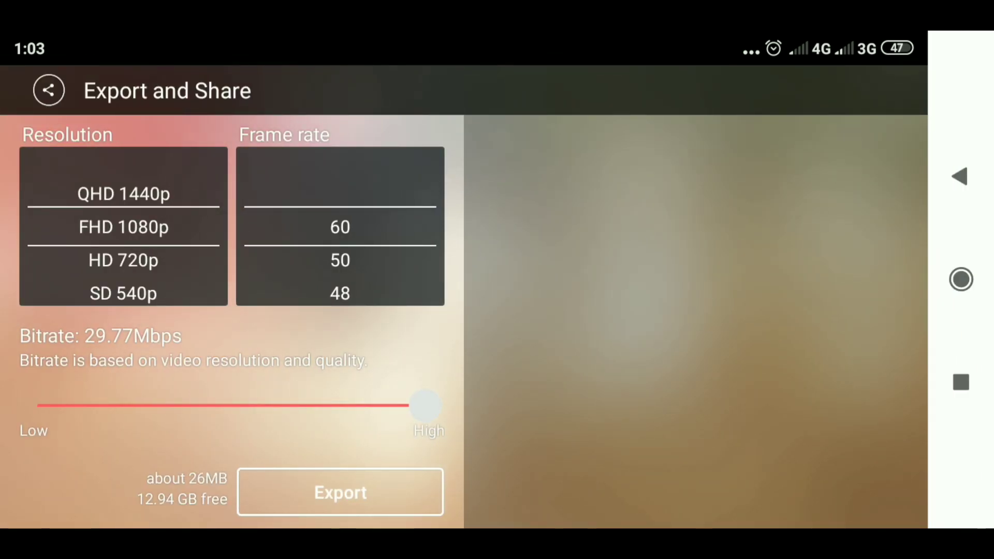
- Start exporting the finished seven-second particle-burst video
left_click(341, 492)
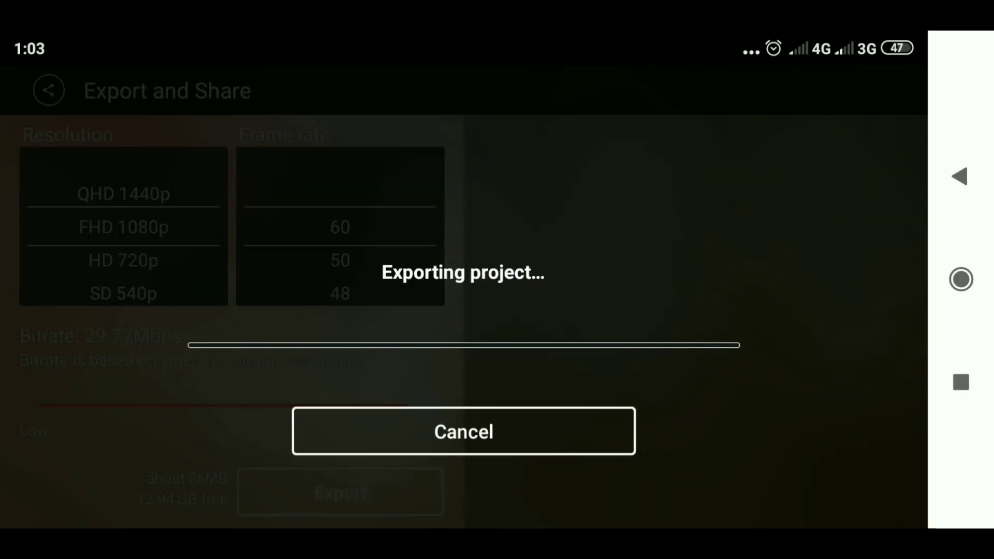